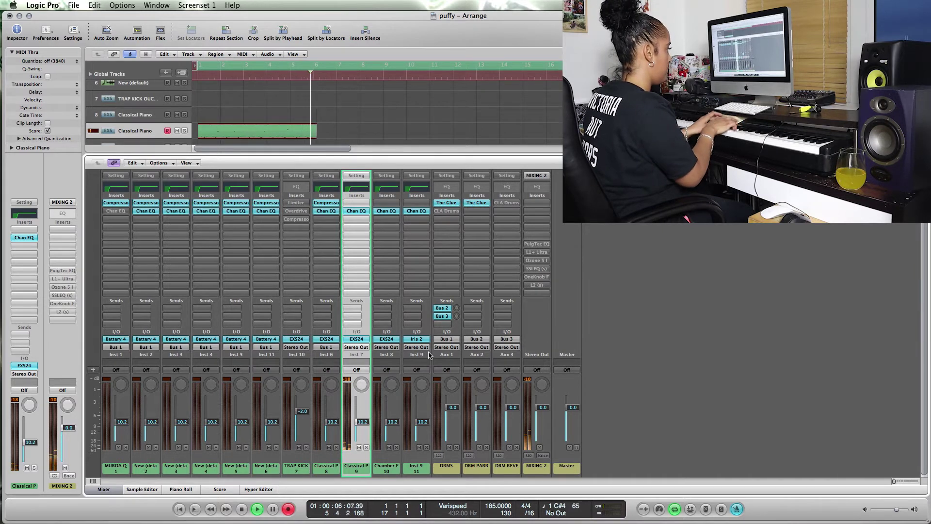
End the Classical Piano recording, show its notes in the piano roll, and close the EXS24 instrument window.
{"action": "key", "text": "space"}
{"action": "key", "text": "p"}
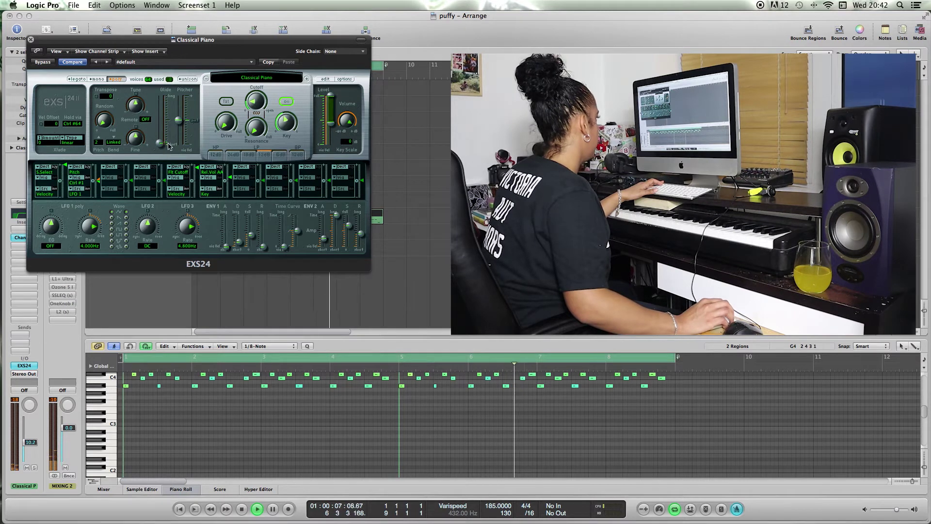
{"action": "left_click", "coordinate": [30, 39]}
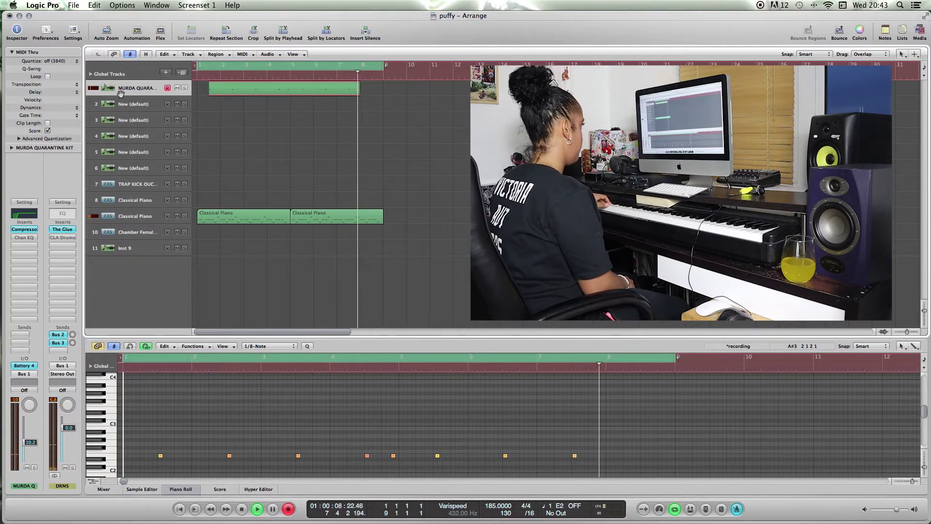
Stop the kit recording and copy the MURDA QUARANTINE KIT and Classical Piano regions to start at bar 9.
{"action": "key", "text": "space"}
{"action": "left_click_drag", "start_coordinate": [312, 91], "coordinate": [493, 98]}
{"action": "left_click_drag", "start_coordinate": [474, 215], "coordinate": [444, 219]}
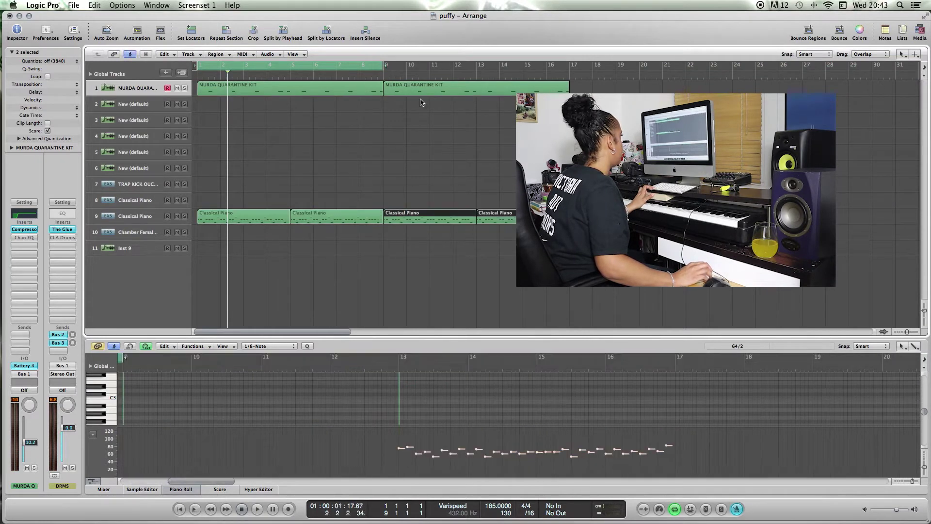
Adjust the notes in the copied kit region and record a new part on the second MURDA QUARANTINE KIT track.
{"action": "left_click", "coordinate": [424, 90]}
{"action": "left_click_drag", "start_coordinate": [165, 401], "coordinate": [164, 409]}
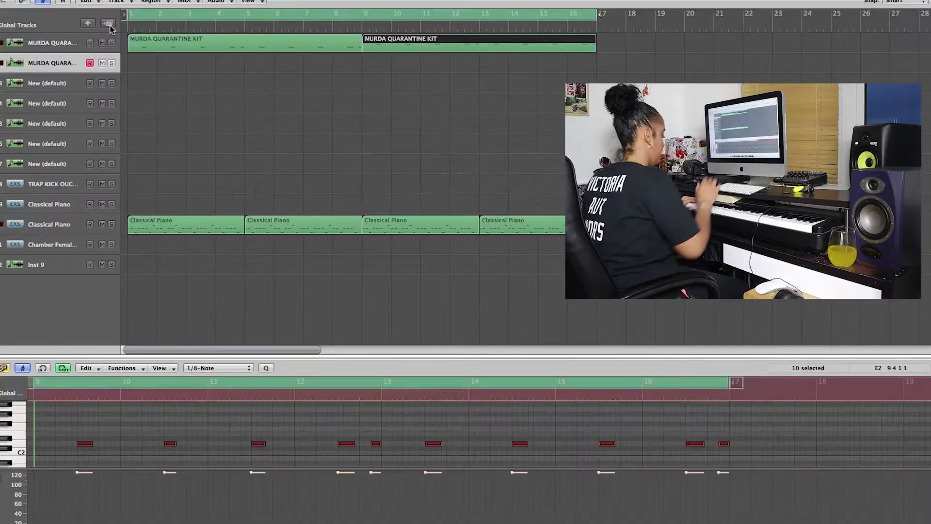
{"action": "key", "text": "r"}
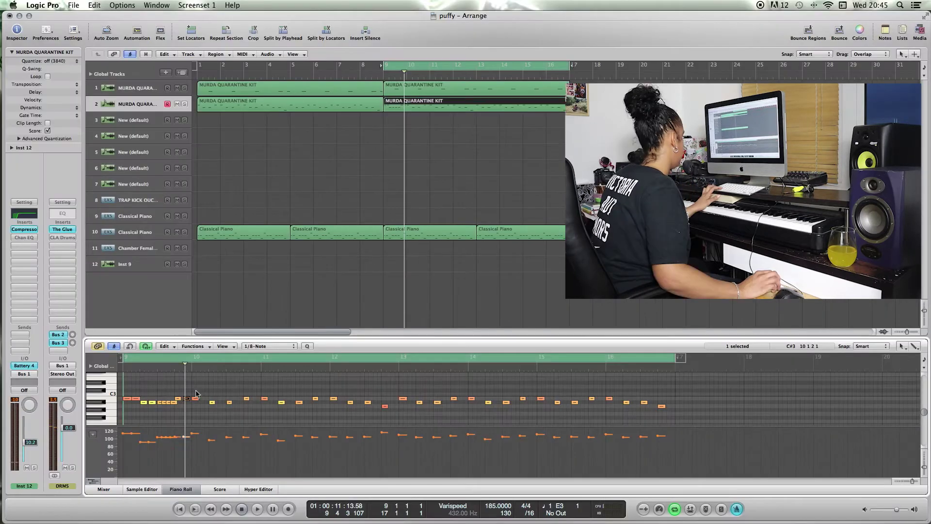
Duplicate the second kit region's notes from bar 10 onward slightly later to double the hits, and adjust individual notes.
{"action": "left_click_drag", "start_coordinate": [327, 408], "coordinate": [664, 420]}
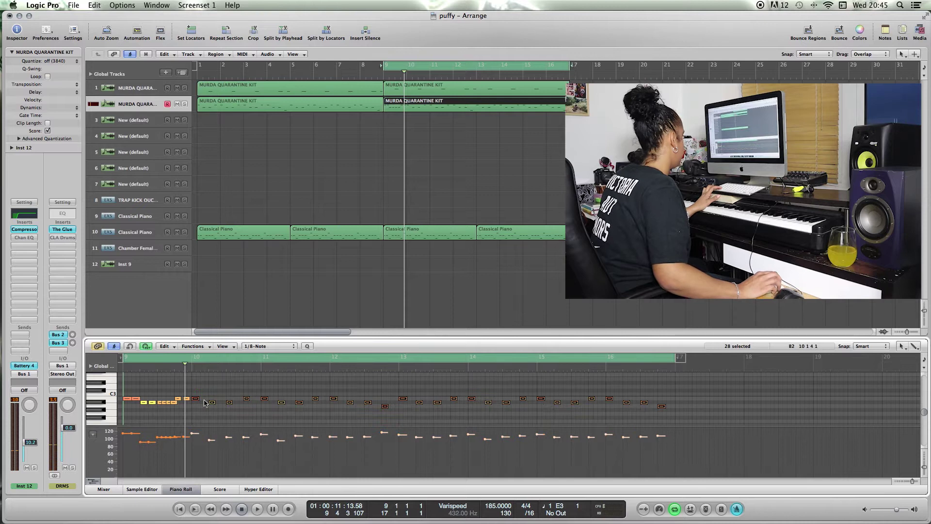
{"action": "left_click_drag", "start_coordinate": [196, 400], "coordinate": [204, 401]}
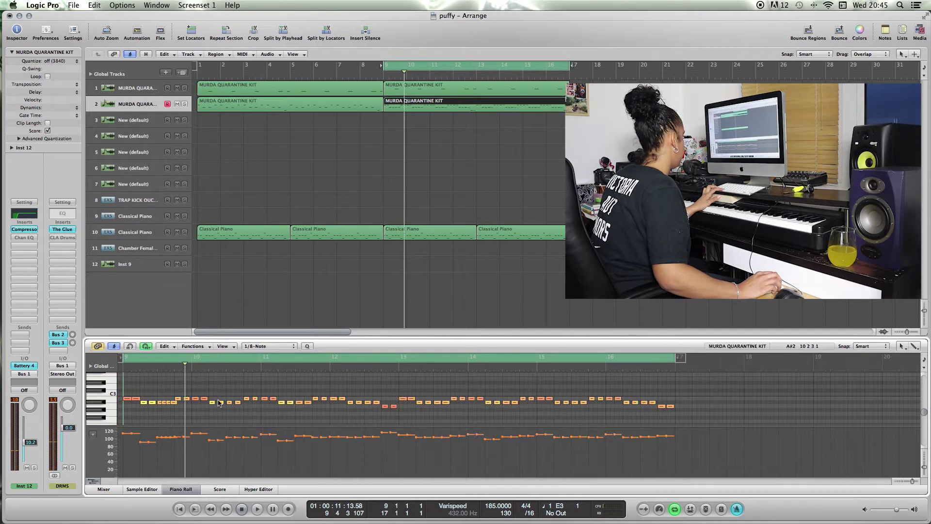
{"action": "left_click", "coordinate": [203, 401]}
{"action": "left_click", "coordinate": [238, 402]}
{"action": "left_click_drag", "start_coordinate": [238, 404], "coordinate": [243, 404]}
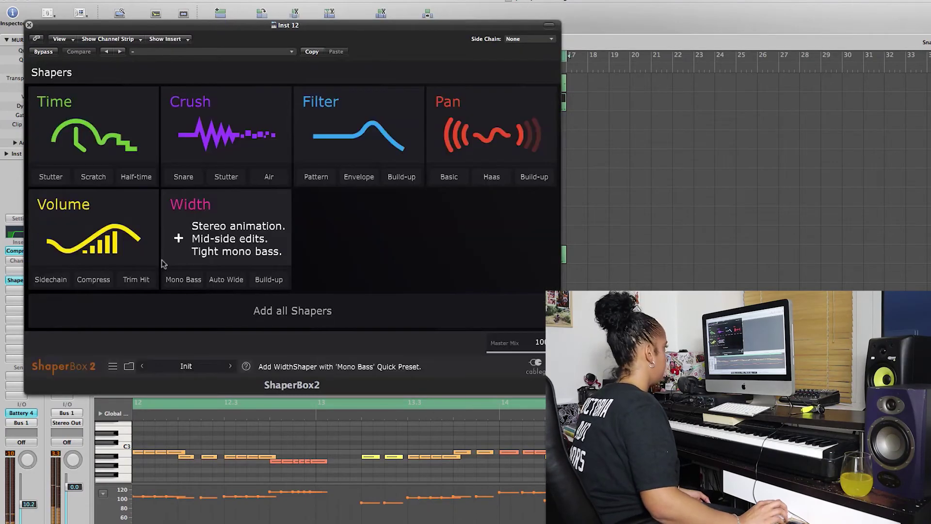
Add the Crush shaper in ShaperBox 2, apply the third Rhythm 1 pattern, set Mix to 26%, and close the plug-in.
{"action": "left_click", "coordinate": [193, 152]}
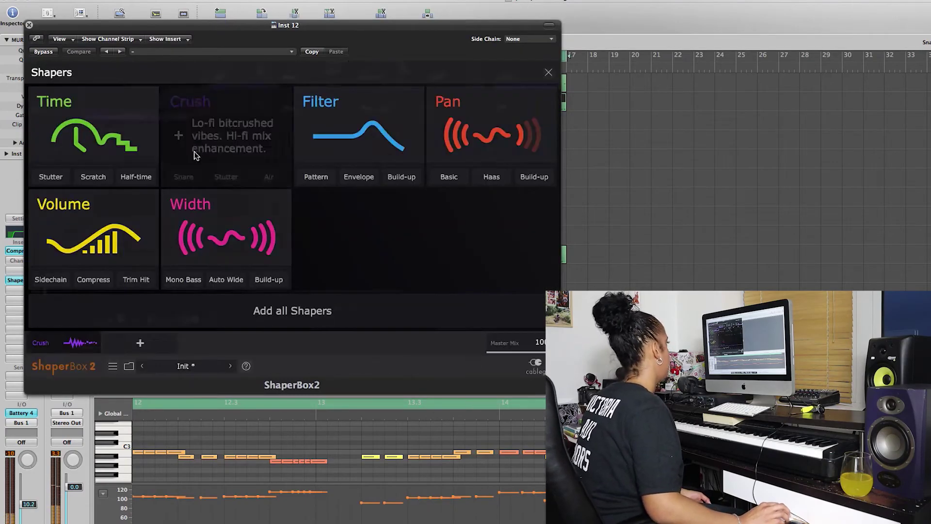
{"action": "left_click", "coordinate": [99, 320]}
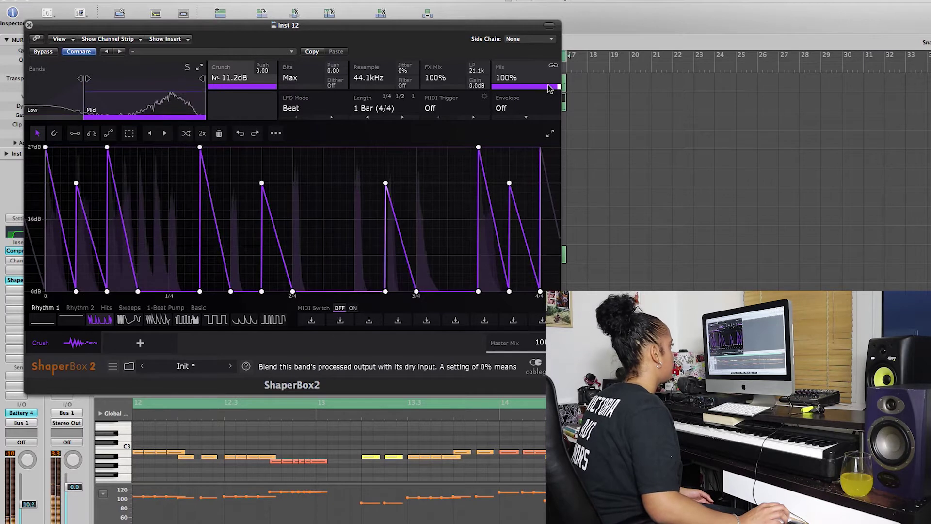
{"action": "left_click_drag", "start_coordinate": [546, 84], "coordinate": [546, 114]}
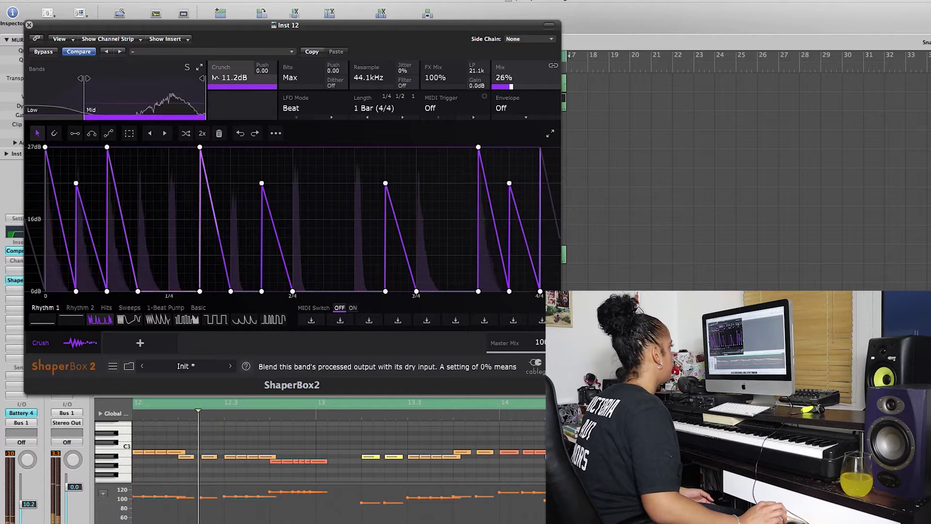
{"action": "left_click", "coordinate": [29, 24]}
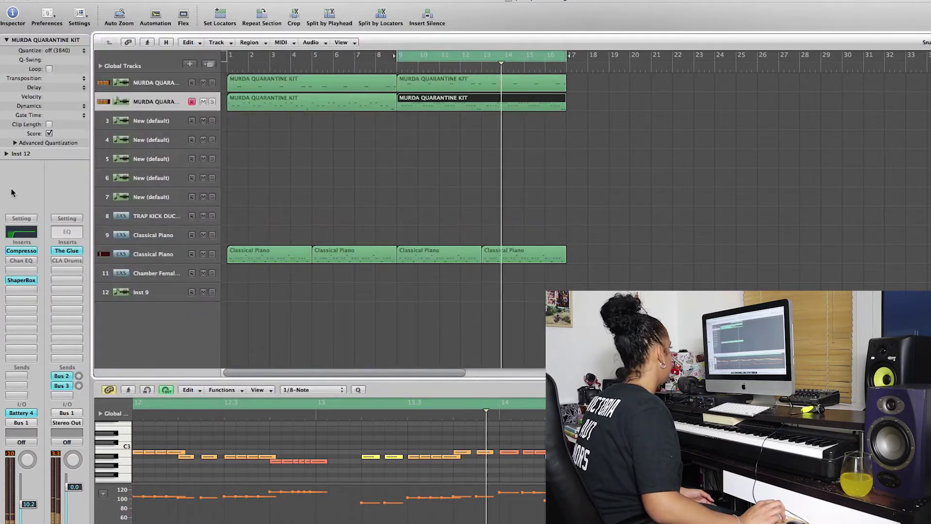
Reopen ShaperBox 2 to choose another shaper, and edit the Reverse block in Effectrix's Born In Italy pattern.
{"action": "double_click", "coordinate": [13, 283]}
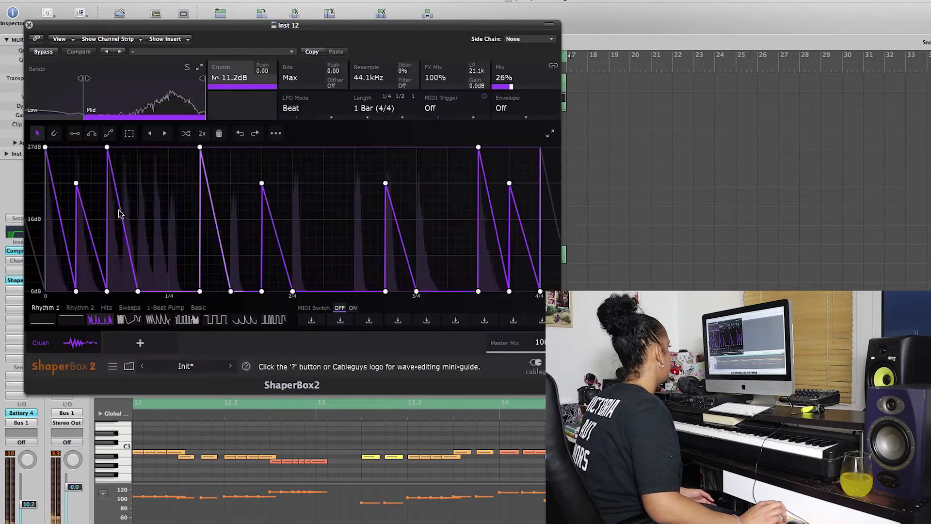
{"action": "left_click", "coordinate": [137, 341]}
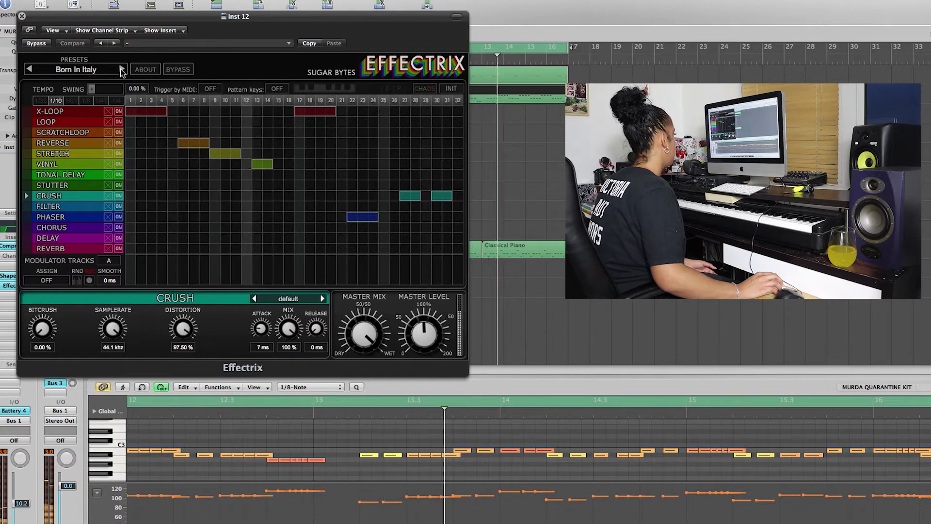
{"action": "left_click", "coordinate": [187, 143]}
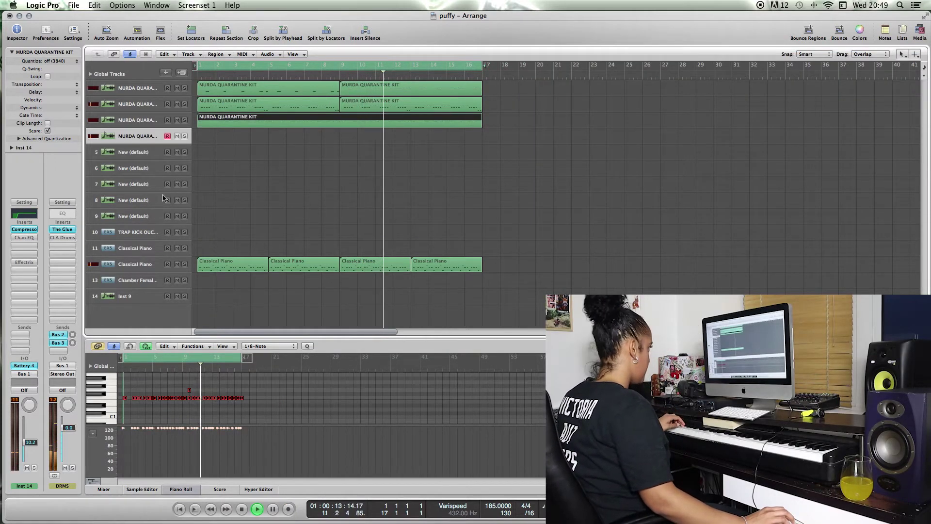
Record a part on the fourth MURDA QUARANTINE KIT track.
{"action": "key", "text": "r"}
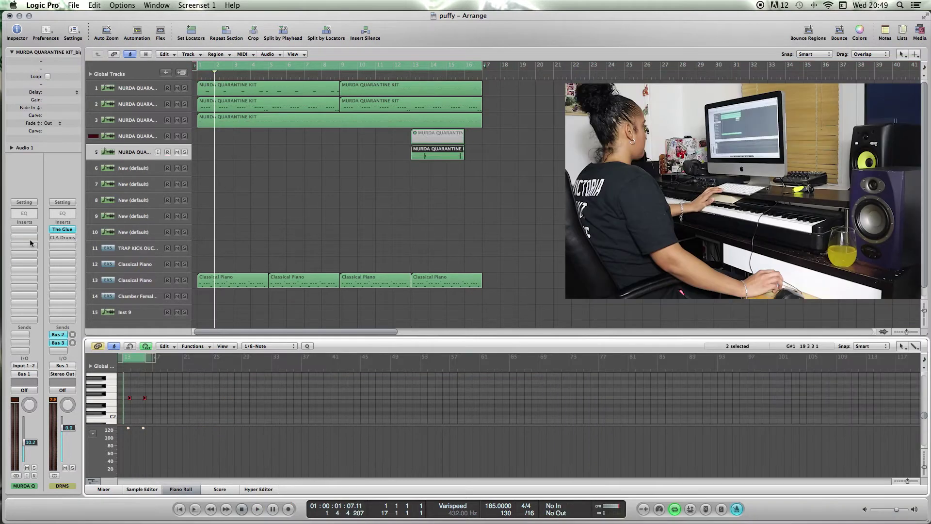
Insert the Echo delay on the bounced kit audio track, set its time to 1/4, and close the plug-in.
{"action": "left_click", "coordinate": [24, 229]}
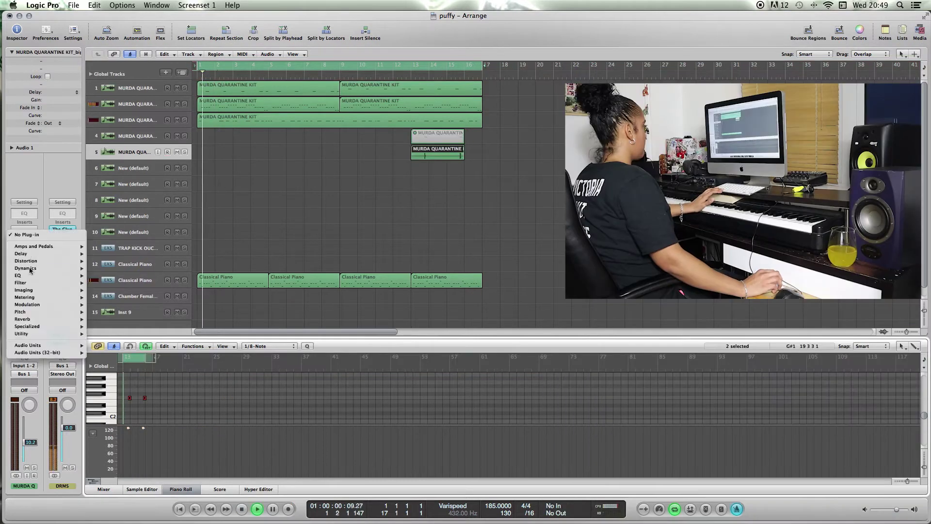
{"action": "mouse_move", "coordinate": [21, 253]}
{"action": "mouse_move", "coordinate": [125, 262]}
{"action": "left_click", "coordinate": [170, 260]}
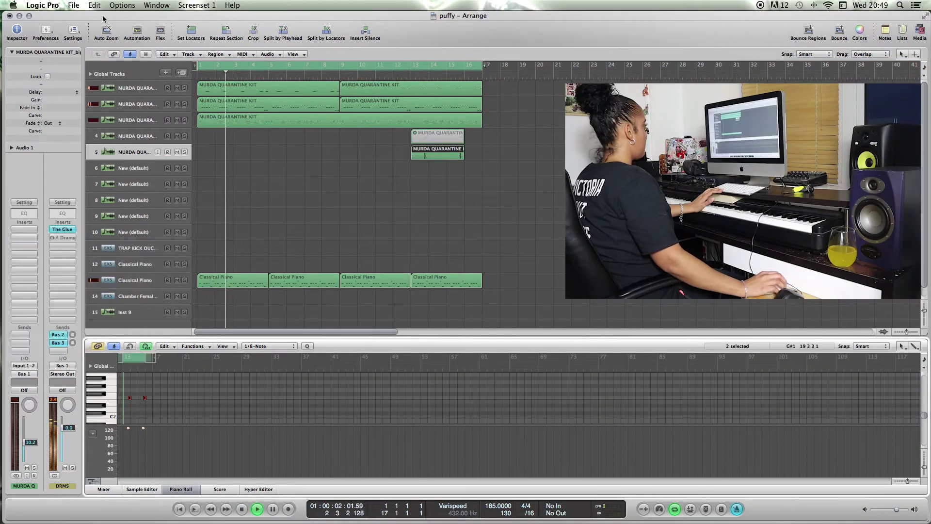
{"action": "left_click", "coordinate": [129, 90]}
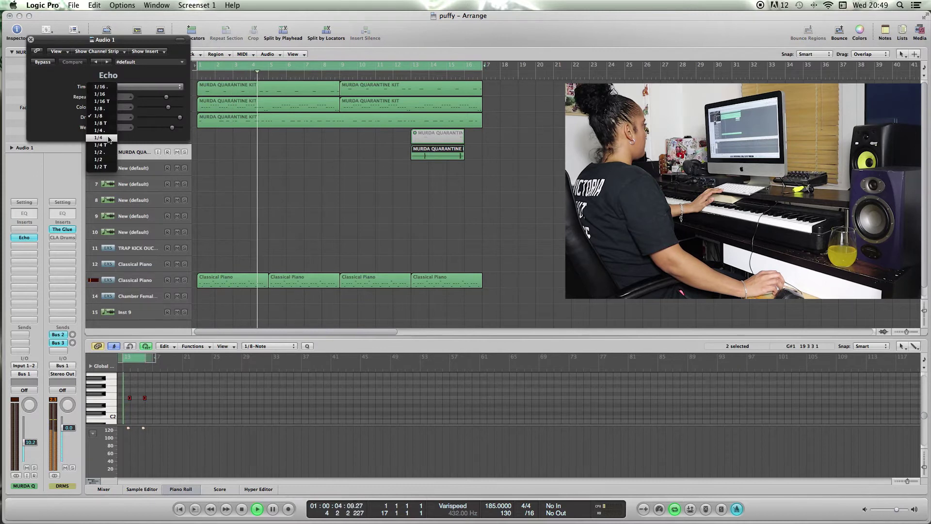
{"action": "left_click", "coordinate": [102, 137]}
{"action": "left_click_drag", "start_coordinate": [30, 40], "coordinate": [31, 39]}
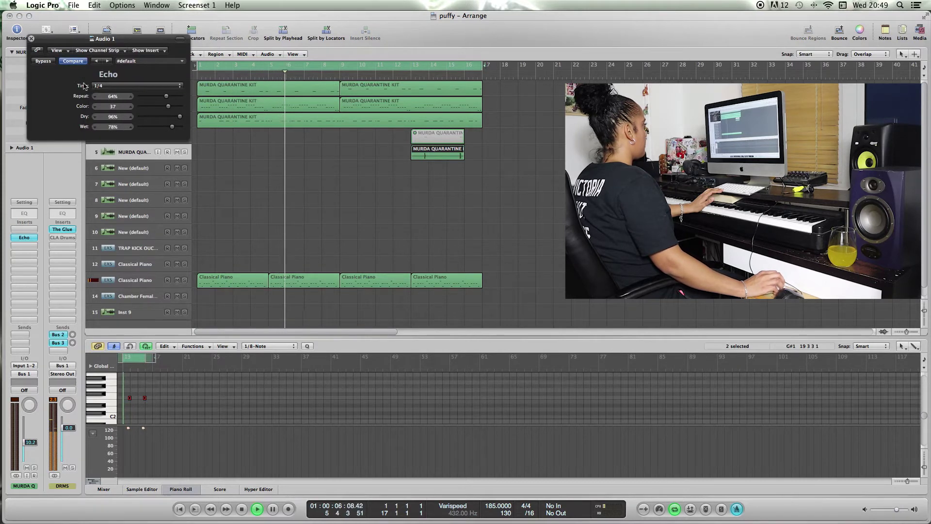
{"action": "left_click", "coordinate": [31, 38]}
Select the fourth MURDA QUARANTINE KIT track and record further takes on it.
{"action": "left_click", "coordinate": [132, 139]}
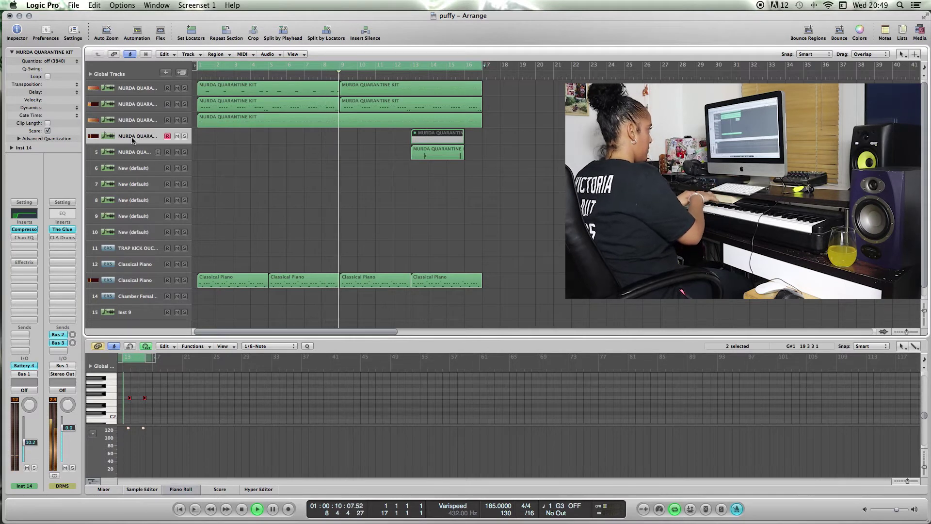
{"action": "key", "text": "r"}
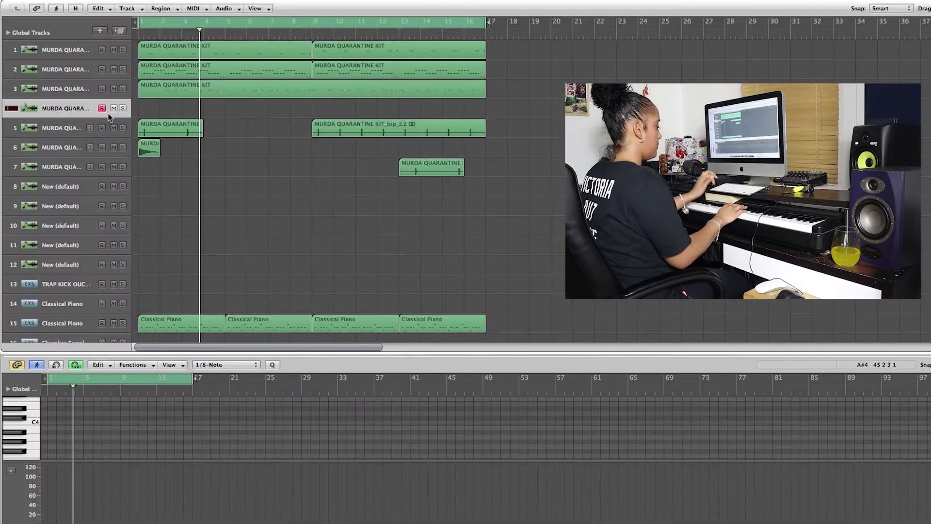
{"action": "key", "text": "r"}
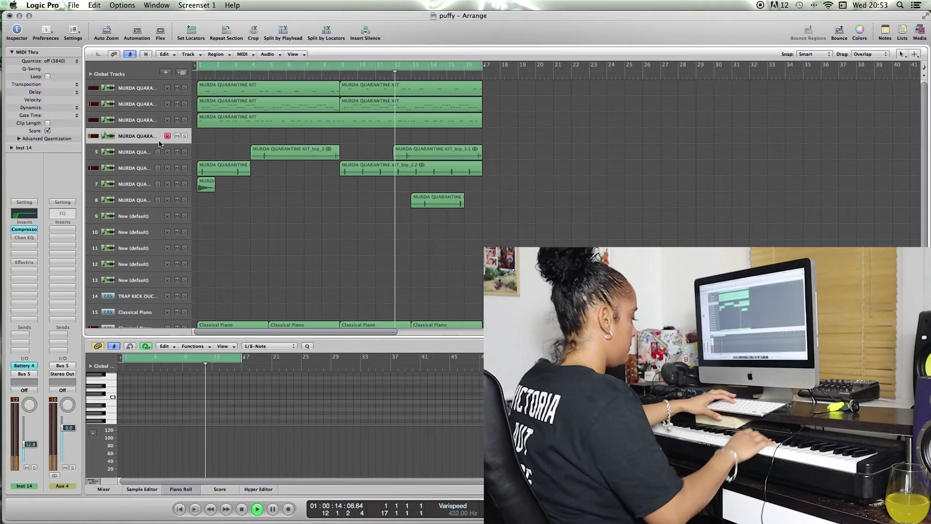
{"action": "key", "text": "r"}
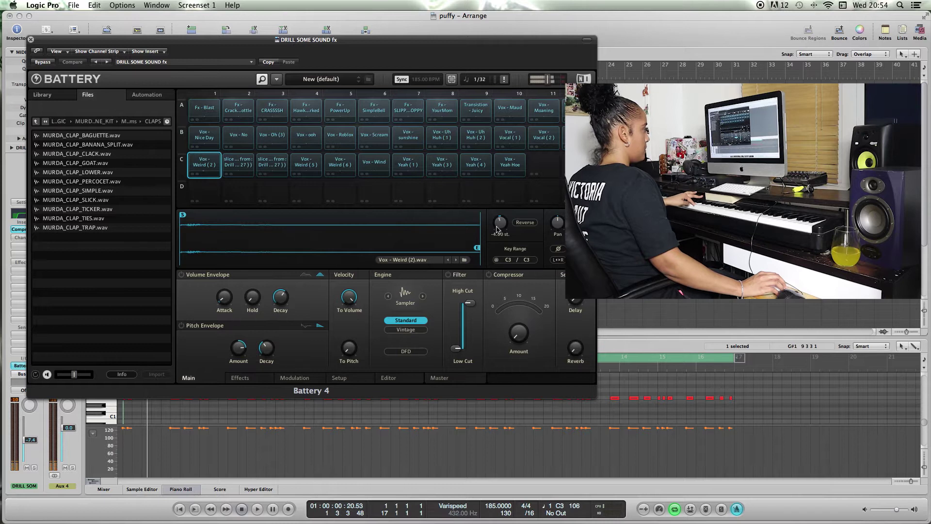
Close Battery 4, record takes on the DRILL SOME SOUND fx track including one near bar 16, and stop the transport.
{"action": "left_click", "coordinate": [31, 39]}
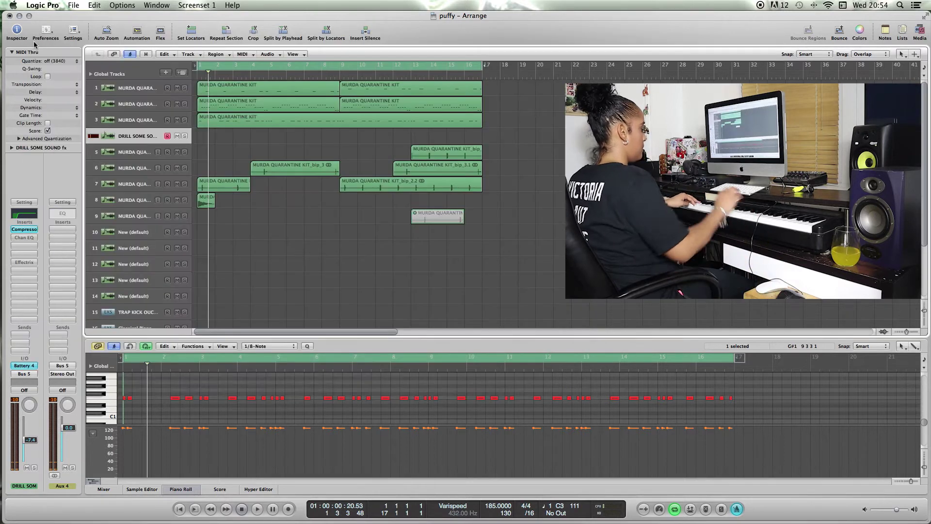
{"action": "key", "text": "r"}
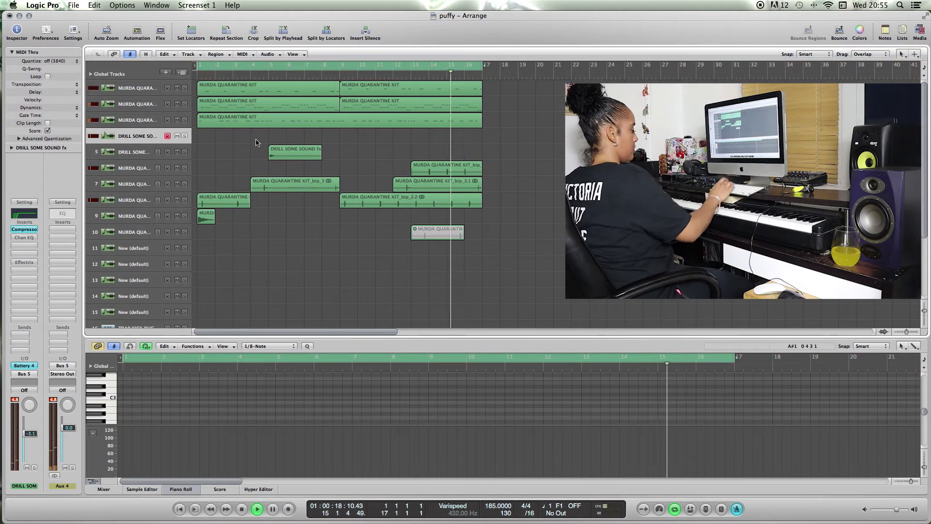
{"action": "key", "text": "r"}
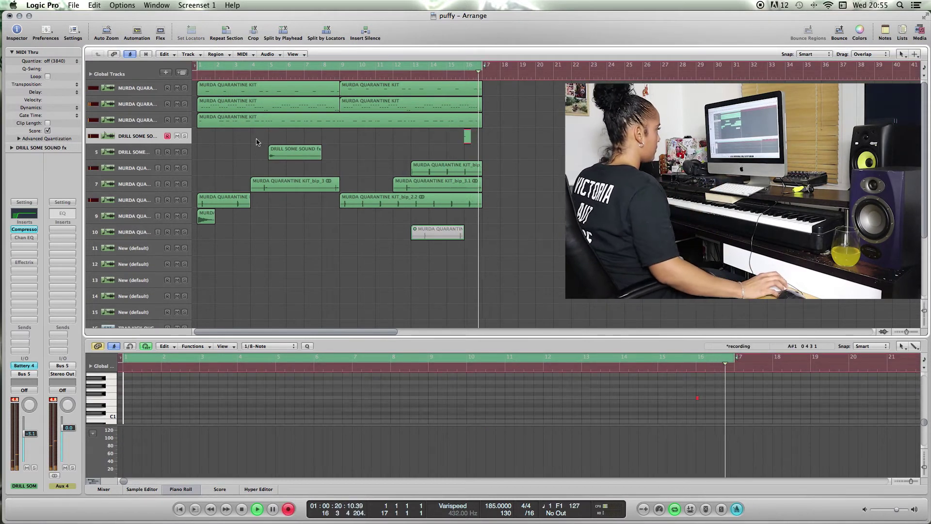
{"action": "key", "text": "space"}
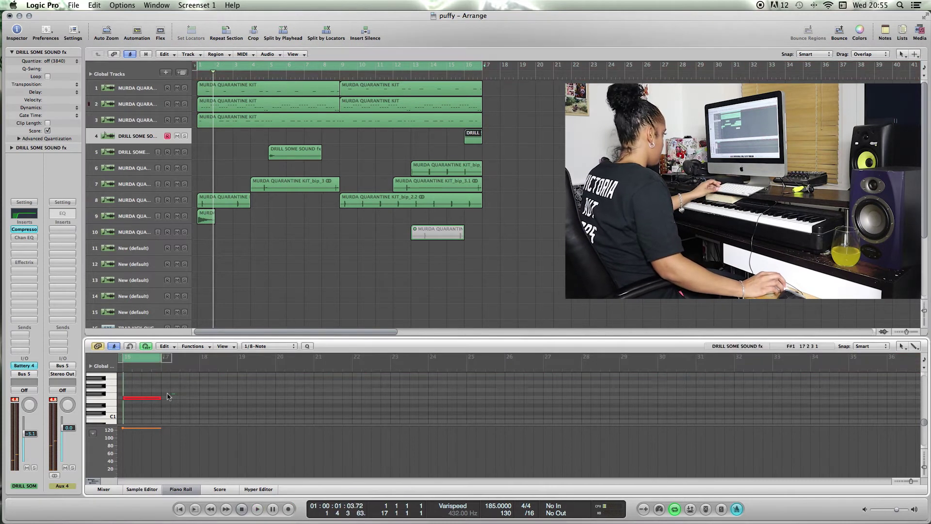
Show Battery 4 for the DRILL SOME SOUND fx track, record another take with Fx - SimpleBell, and close the plug-in.
{"action": "key", "text": "v"}
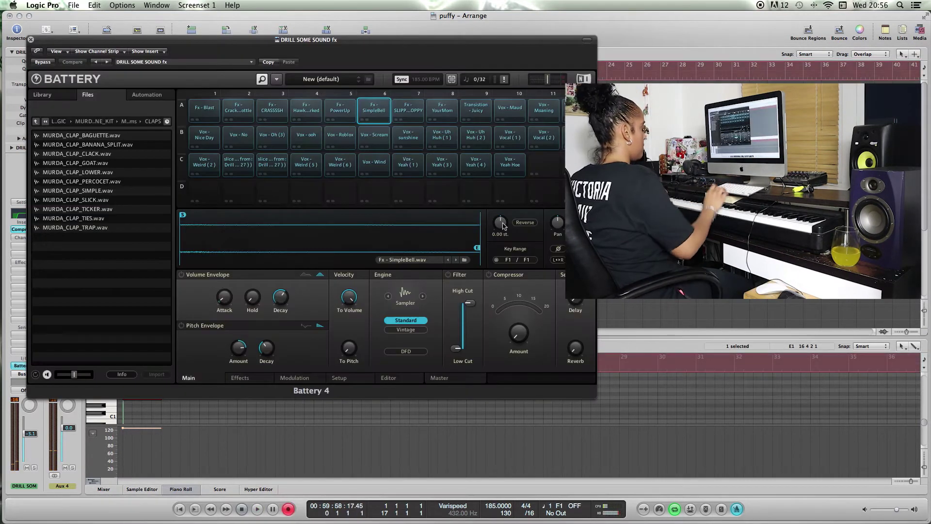
{"action": "key", "text": "r"}
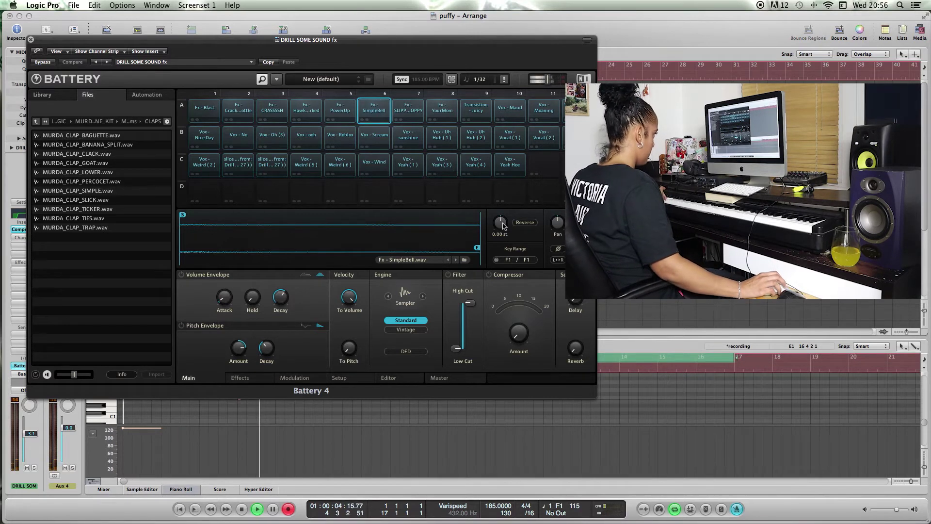
{"action": "left_click", "coordinate": [30, 40]}
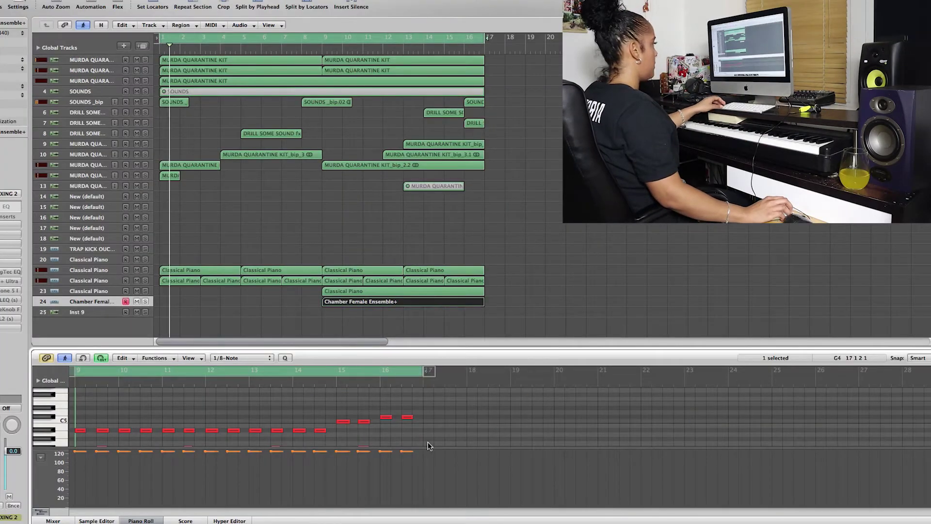
Select all notes in the Chamber Female Ensemble+ region.
{"action": "key", "text": "super+a"}
{"action": "left_click_drag", "start_coordinate": [409, 418], "coordinate": [409, 418]}
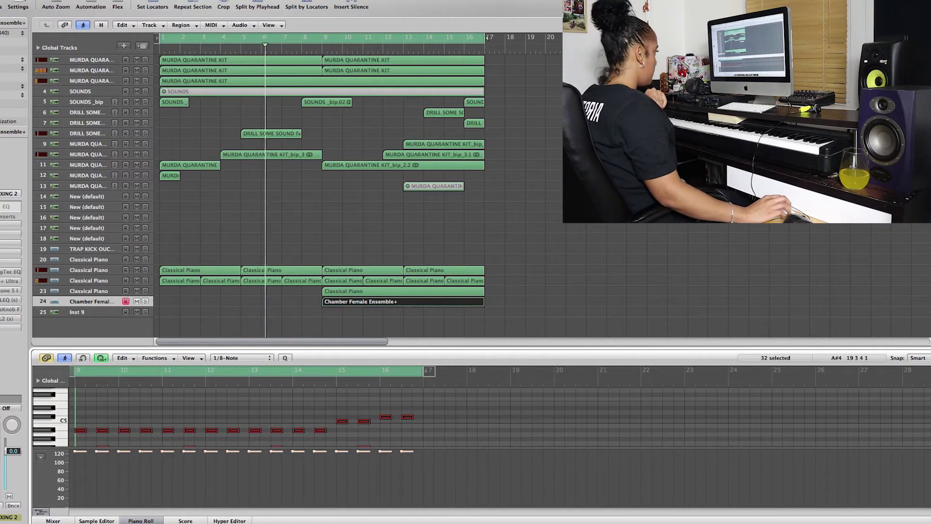
Duplicate the upper filled Classical Piano track and move its bar 9 and bar 13 regions as copies onto the new track.
{"action": "left_click", "coordinate": [69, 266]}
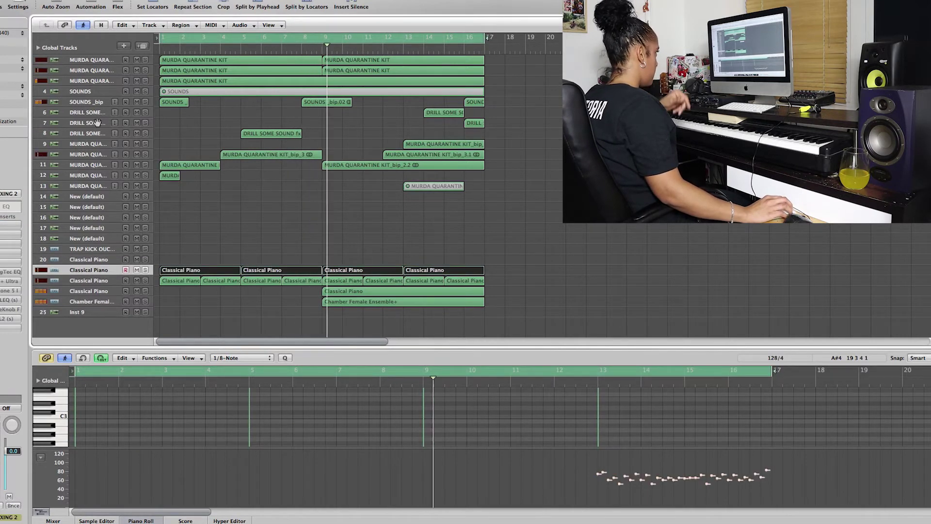
{"action": "key", "text": "super+d"}
{"action": "left_click", "coordinate": [490, 281]}
{"action": "left_click", "coordinate": [421, 272]}
{"action": "left_click", "coordinate": [371, 271], "text": "shift"}
{"action": "left_click_drag", "start_coordinate": [368, 272], "coordinate": [367, 278]}
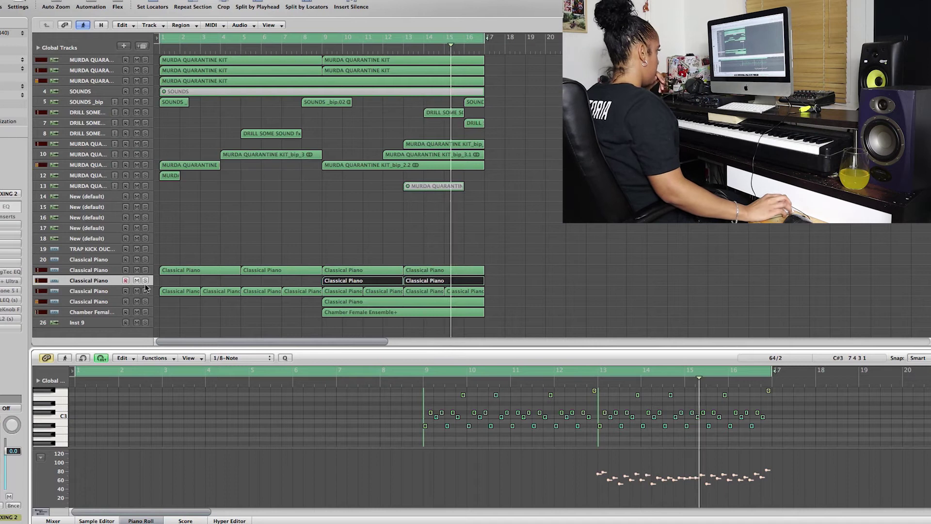
Solo the original Classical Piano tracks and the Chamber Female Ensemble track, leaving out the duplicated piano track.
{"action": "left_click", "coordinate": [145, 269]}
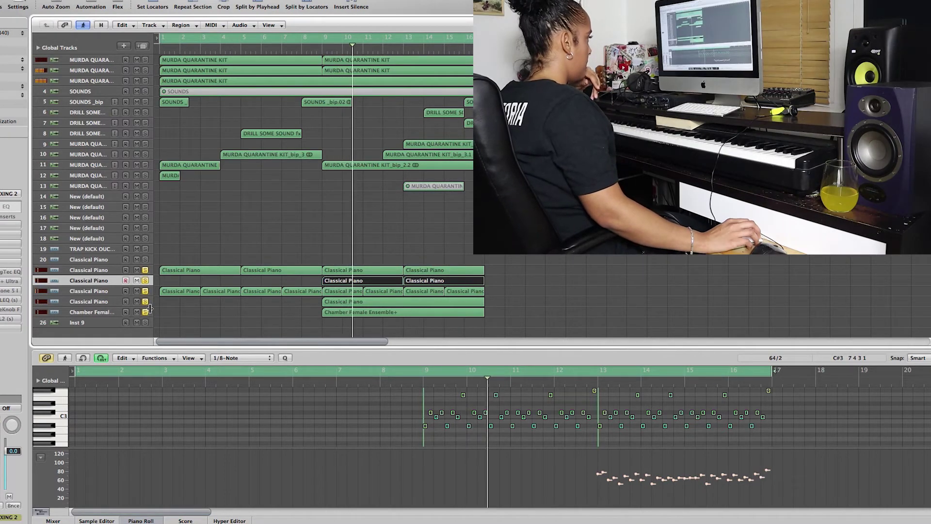
{"action": "left_click", "coordinate": [83, 292]}
{"action": "left_click", "coordinate": [83, 280]}
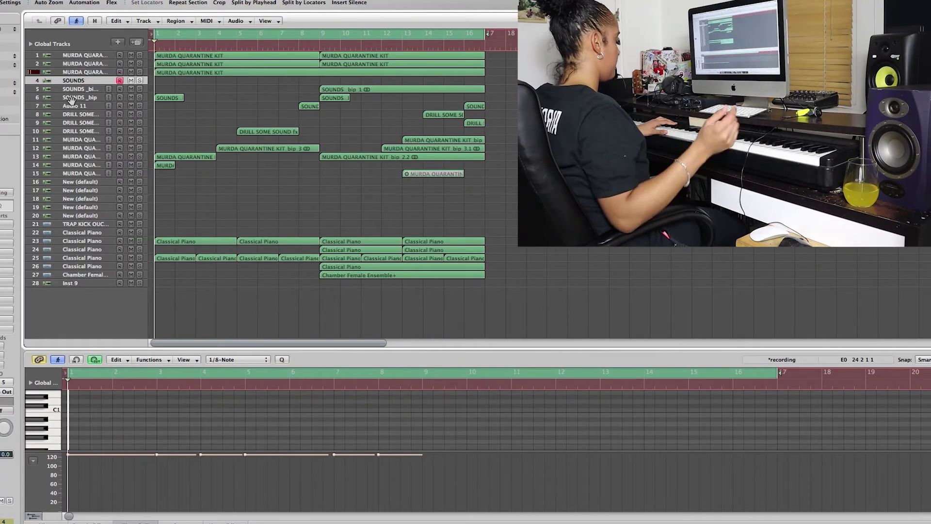
Record a take with a sound hit at bar 8 on the SOUNDS track and bounce the new region in place.
{"action": "key", "text": "space"}
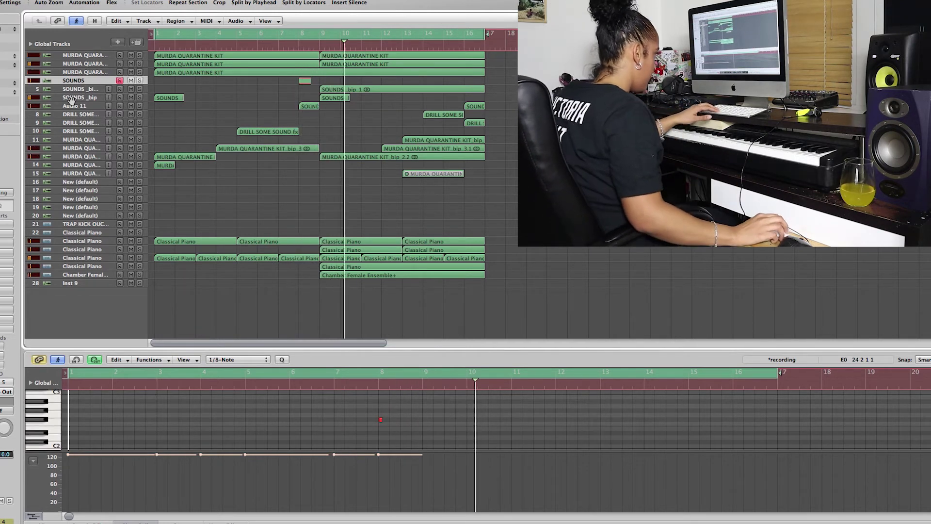
{"action": "key", "text": "space"}
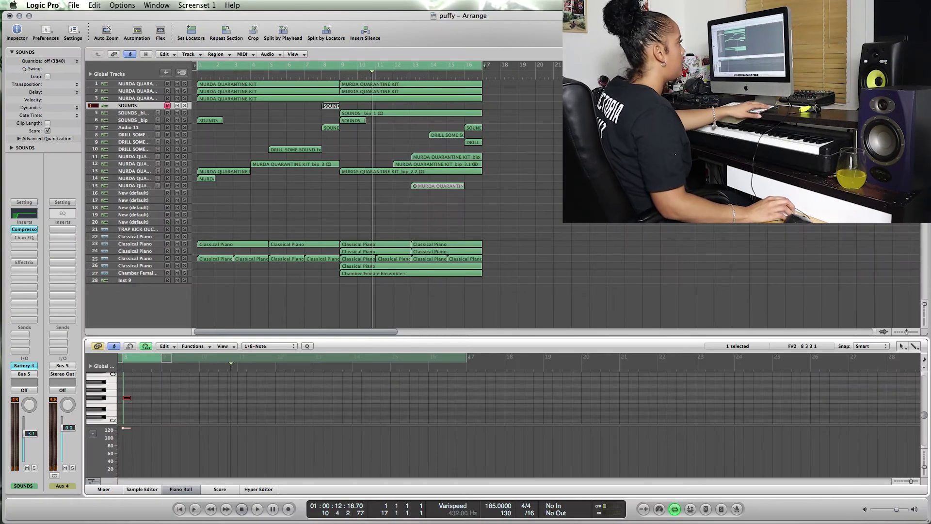
{"action": "key", "text": "ctrl+b"}
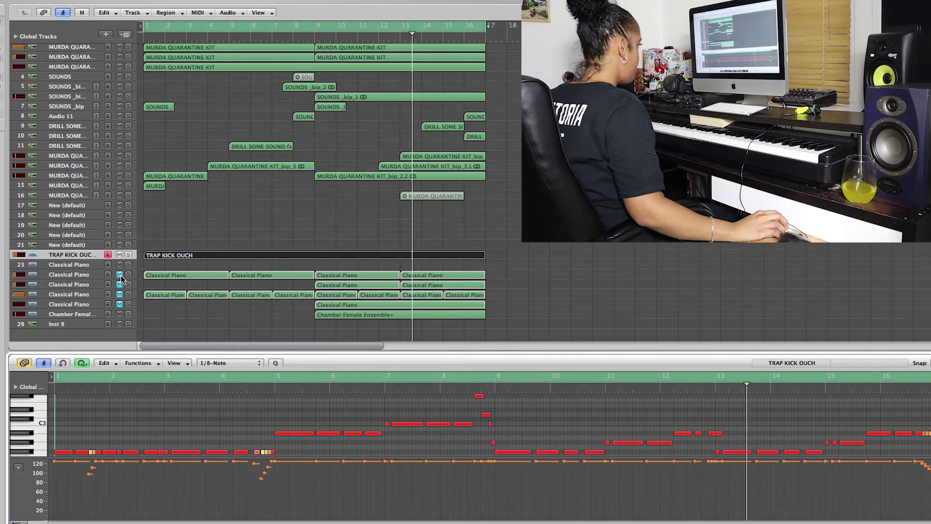
Unmute the four Classical Piano tracks and insert the FabFilter FF Saturn plug-in on the TRAP KICK OUCH track.
{"action": "left_click_drag", "start_coordinate": [119, 275], "coordinate": [121, 309]}
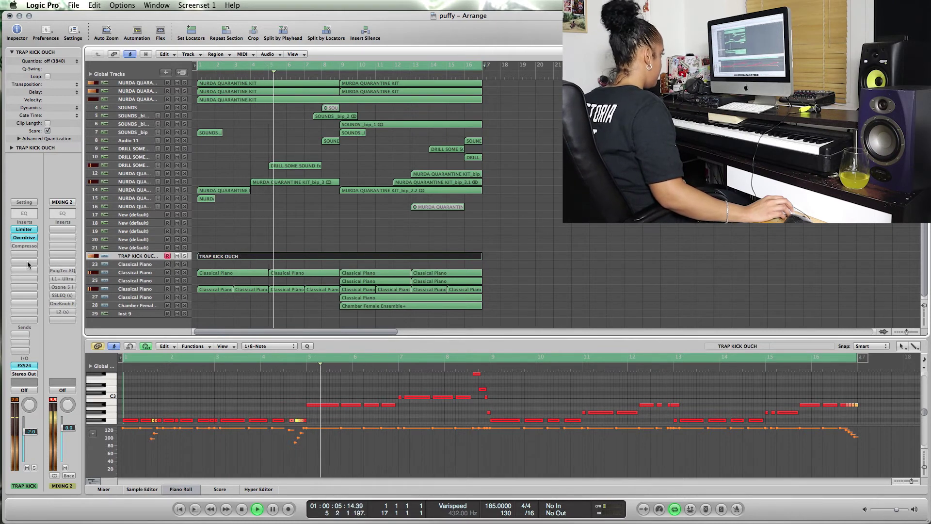
{"action": "left_click", "coordinate": [24, 262]}
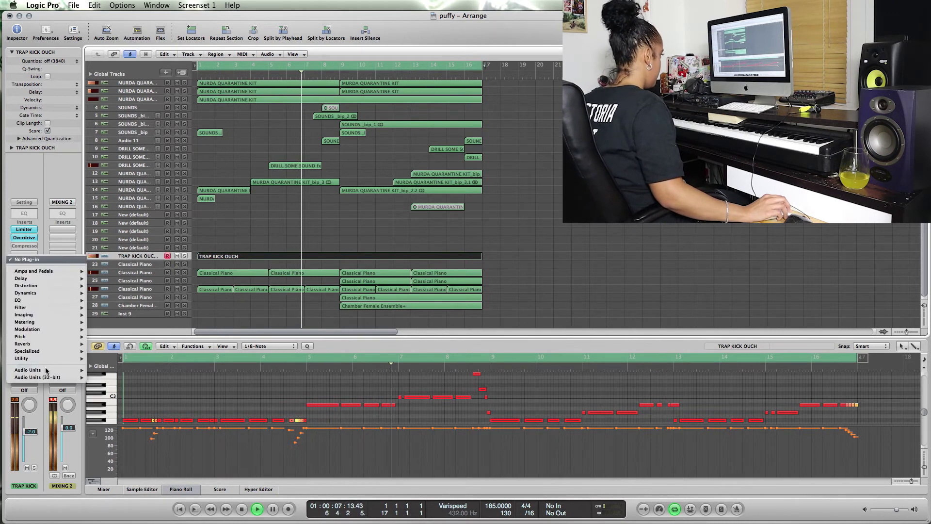
{"action": "mouse_move", "coordinate": [46, 370]}
{"action": "mouse_move", "coordinate": [159, 411]}
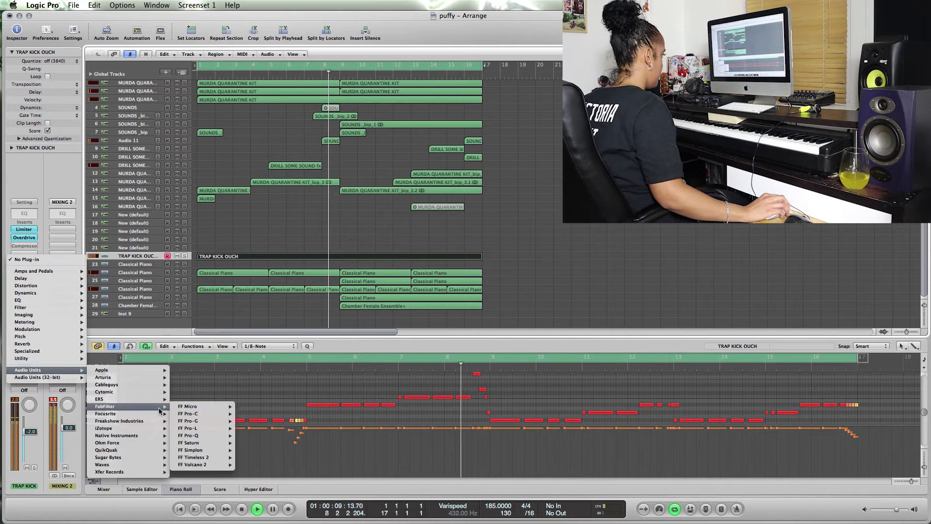
{"action": "mouse_move", "coordinate": [213, 442]}
{"action": "left_click", "coordinate": [247, 443]}
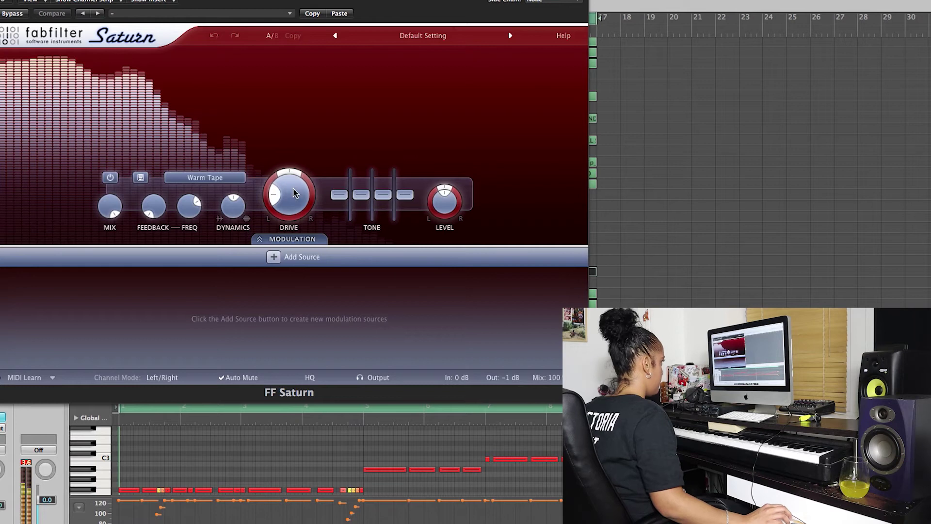
Audition the Saturation presets in FF Saturn, settle on Lightly Driven Saturator O, and close the plug-in.
{"action": "left_click", "coordinate": [427, 36]}
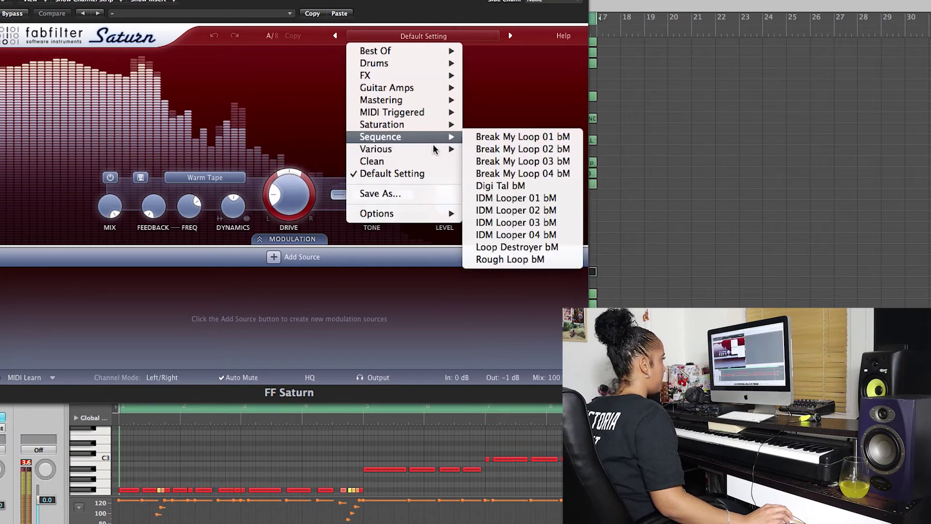
{"action": "mouse_move", "coordinate": [433, 152]}
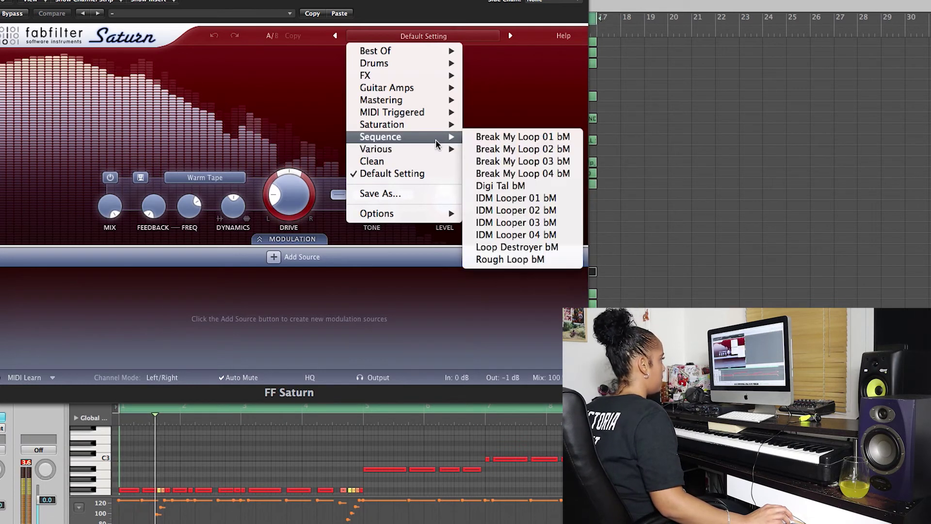
{"action": "mouse_move", "coordinate": [436, 125]}
{"action": "left_click", "coordinate": [509, 125]}
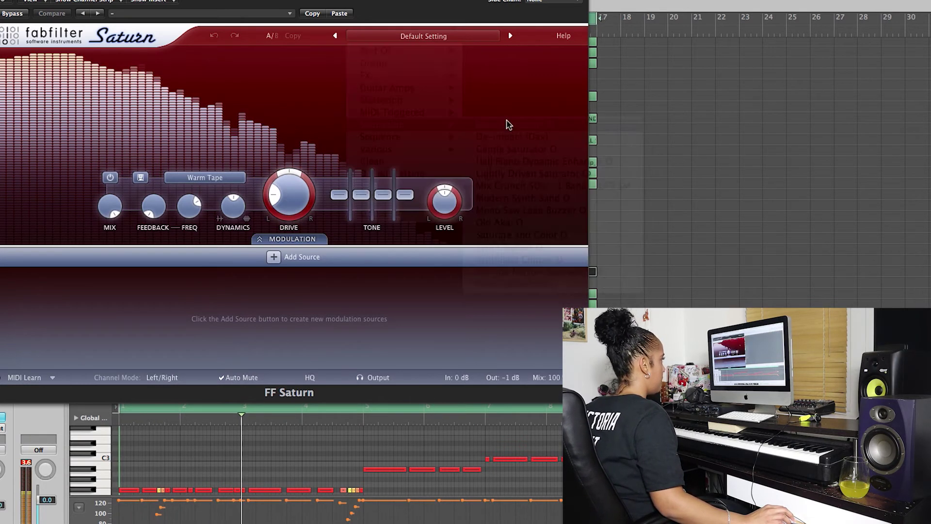
{"action": "left_click", "coordinate": [509, 35]}
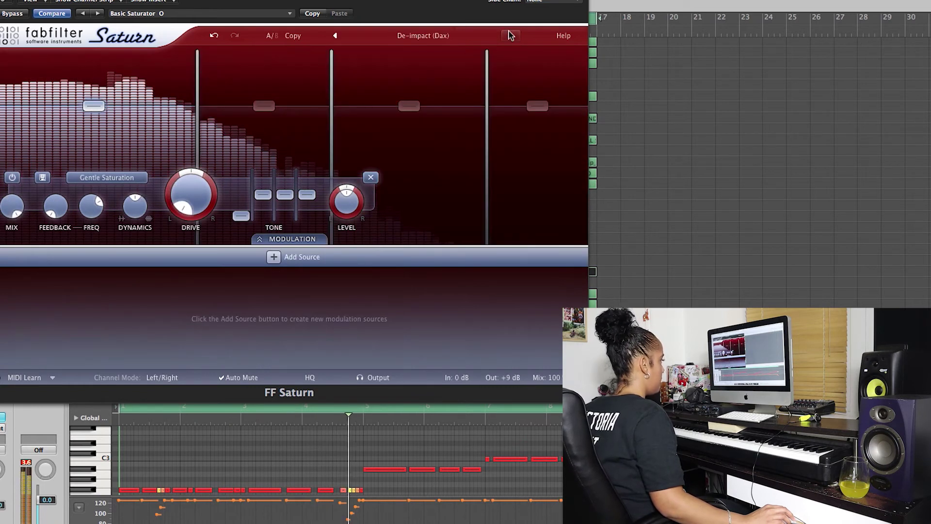
{"action": "left_click", "coordinate": [509, 36]}
{"action": "left_click", "coordinate": [510, 35]}
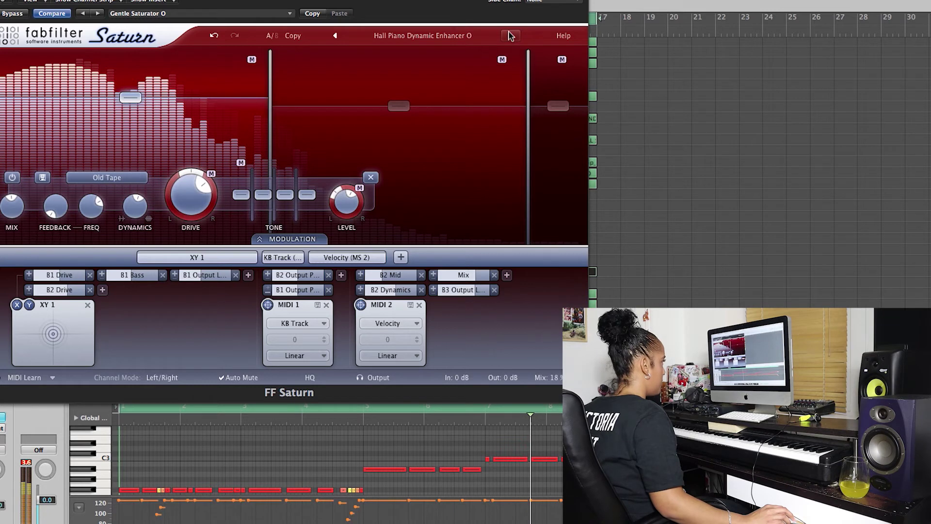
{"action": "left_click", "coordinate": [509, 35]}
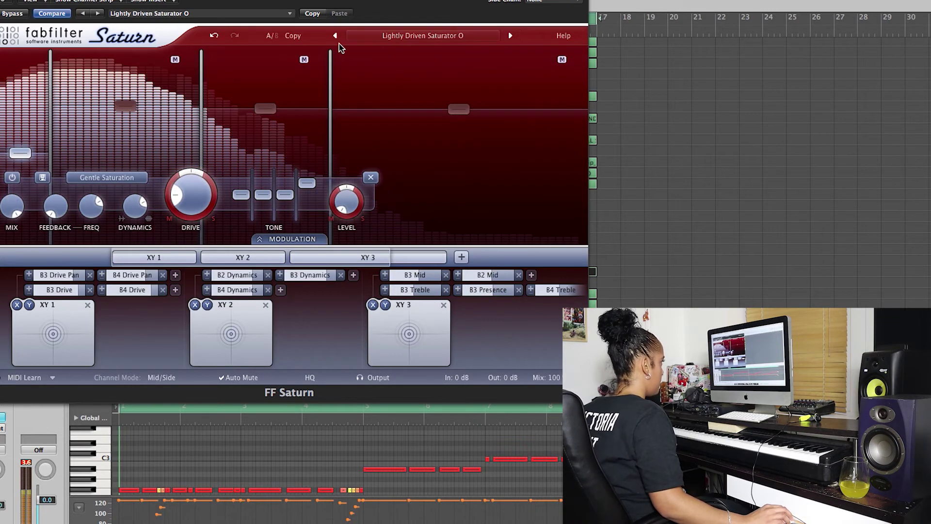
{"action": "key", "text": "super+w"}
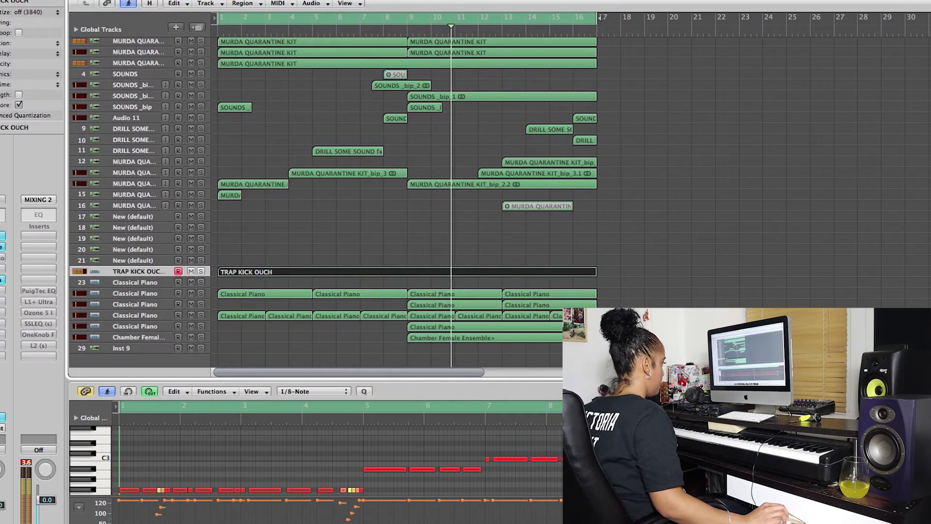
Show the mixer and load the factory preset OverHeads - Start Me Up in CLA Drums on the DRM REVERC channel.
{"action": "key", "text": "x"}
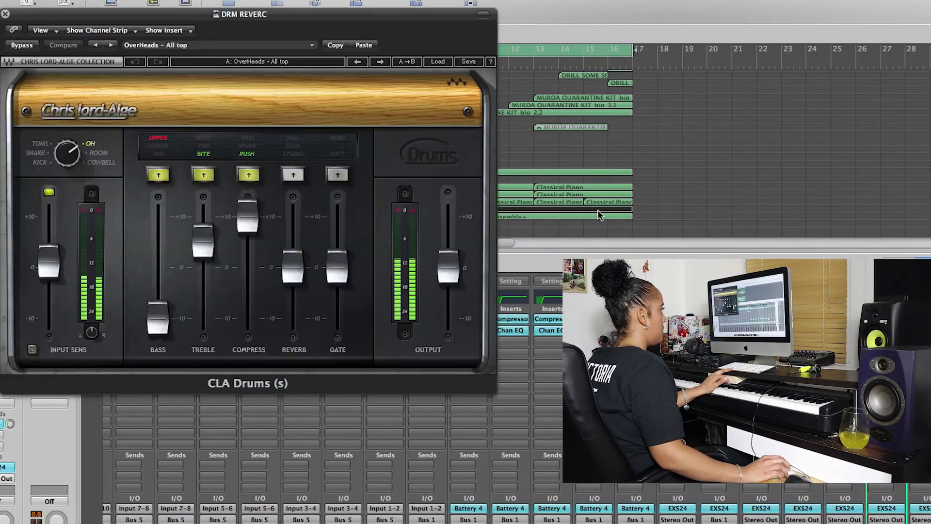
{"action": "left_click", "coordinate": [112, 46]}
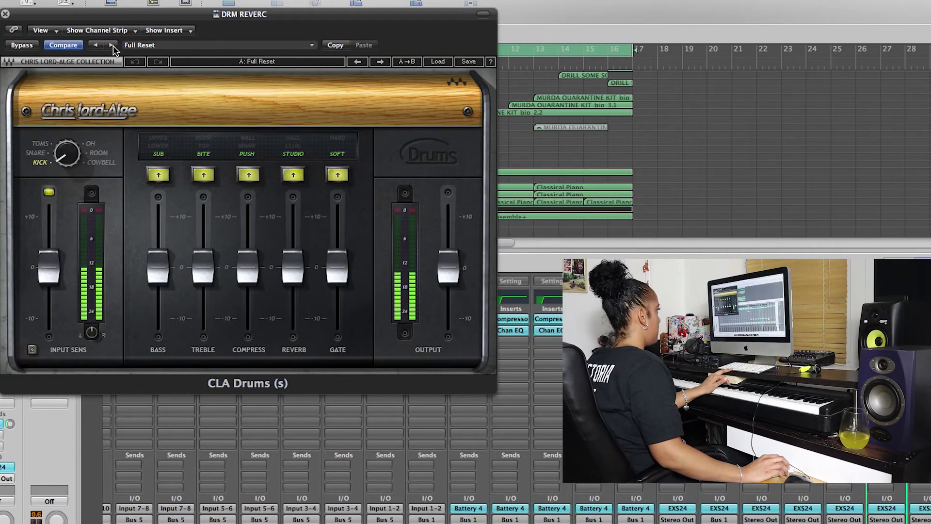
{"action": "left_click", "coordinate": [112, 46]}
{"action": "left_click", "coordinate": [113, 46]}
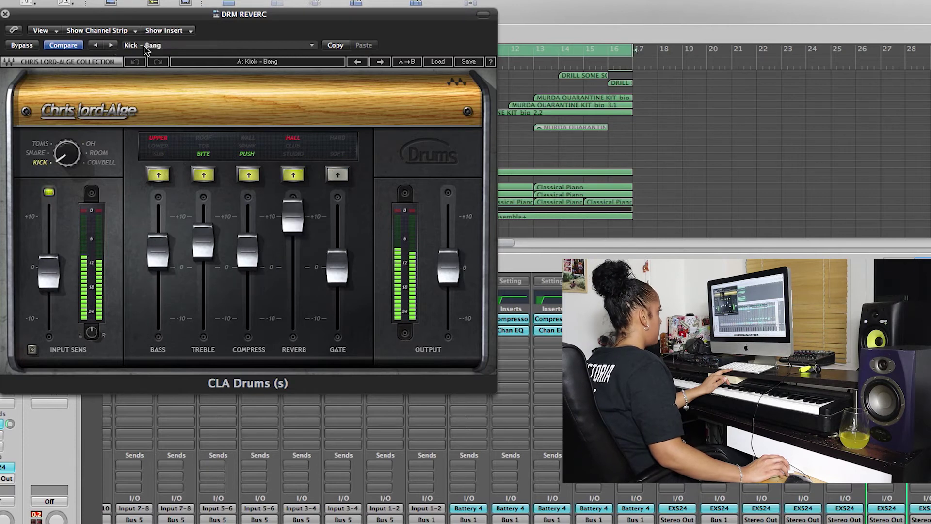
{"action": "left_click", "coordinate": [146, 46]}
{"action": "mouse_move", "coordinate": [194, 167]}
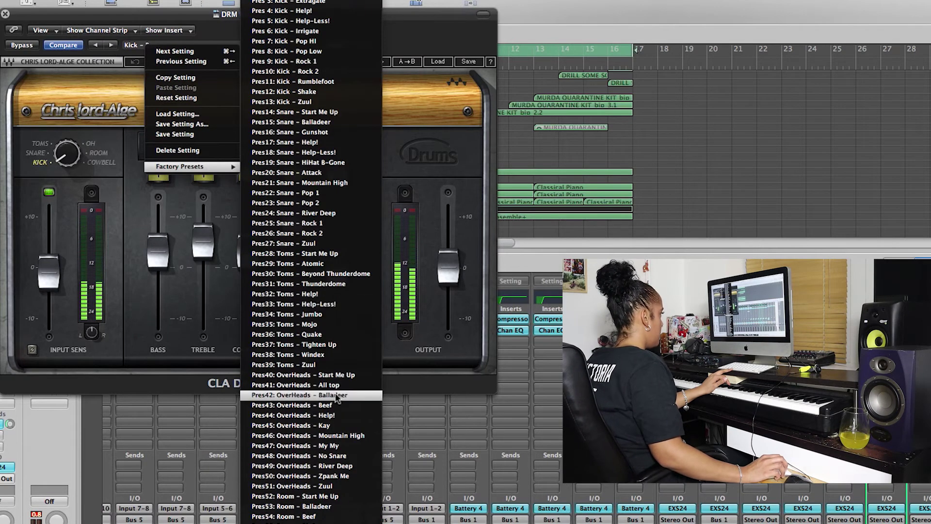
{"action": "left_click", "coordinate": [310, 374]}
Advance CLA Drums to the OverHeads - Balladeer preset, try a lower Reverb fader, and move on to the following preset.
{"action": "left_click", "coordinate": [112, 46]}
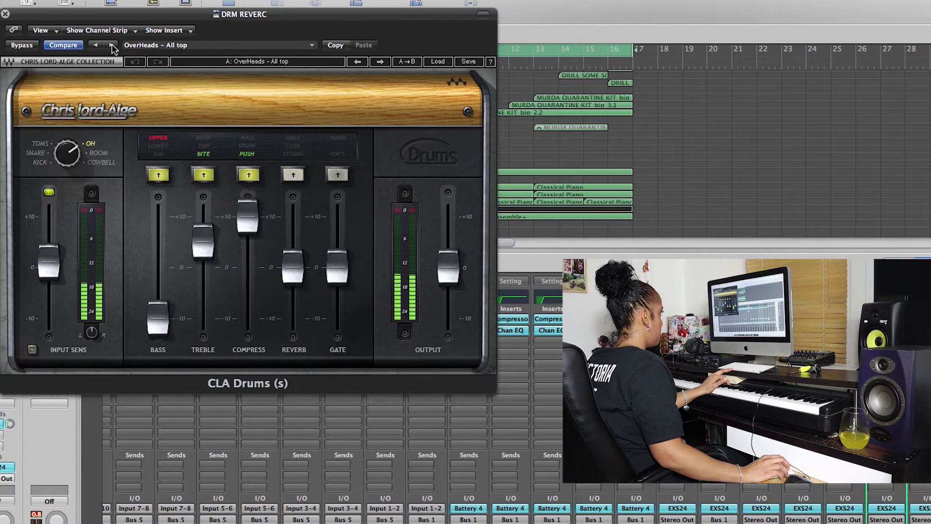
{"action": "left_click", "coordinate": [112, 45]}
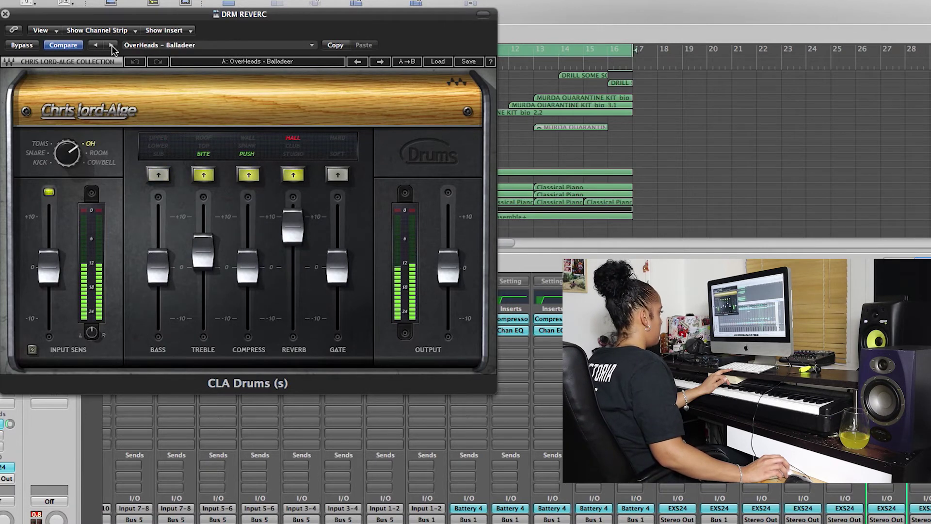
{"action": "left_click_drag", "start_coordinate": [288, 241], "coordinate": [292, 308]}
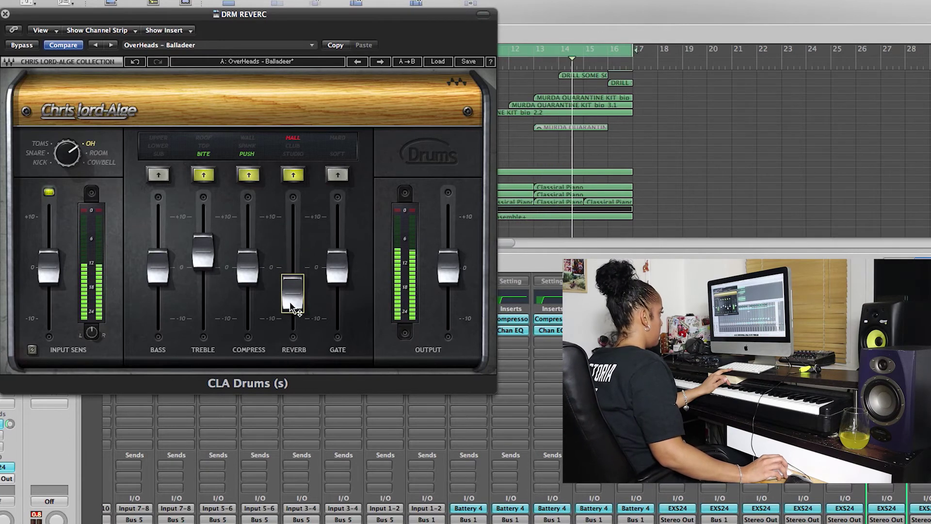
{"action": "left_click", "coordinate": [111, 45]}
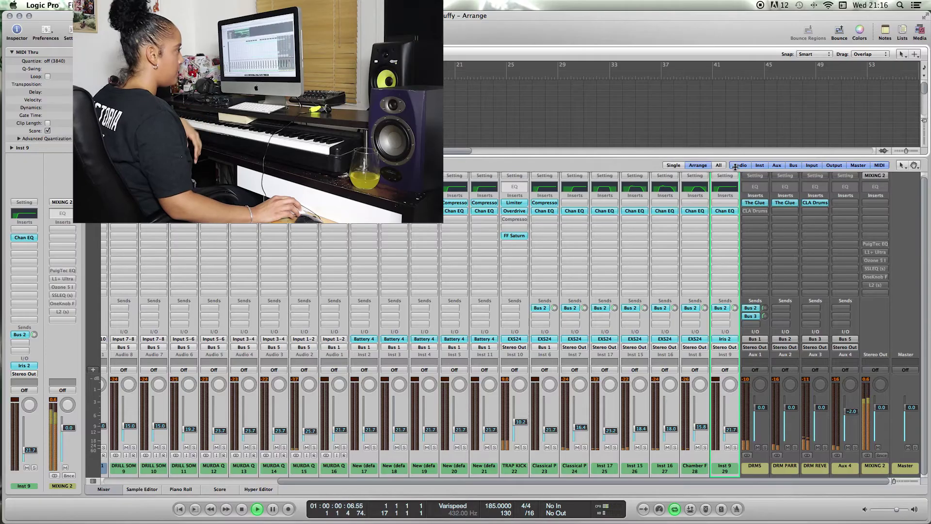
Insert the Cableguys ShaperBox2 plug-in in an empty slot on the DRMS channel.
{"action": "left_click", "coordinate": [754, 232]}
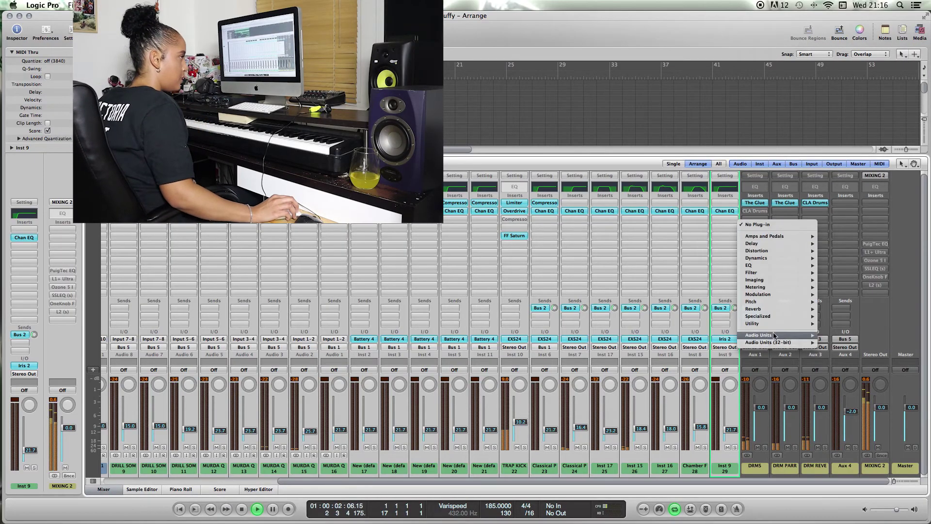
{"action": "mouse_move", "coordinate": [786, 335]}
{"action": "mouse_move", "coordinate": [865, 350]}
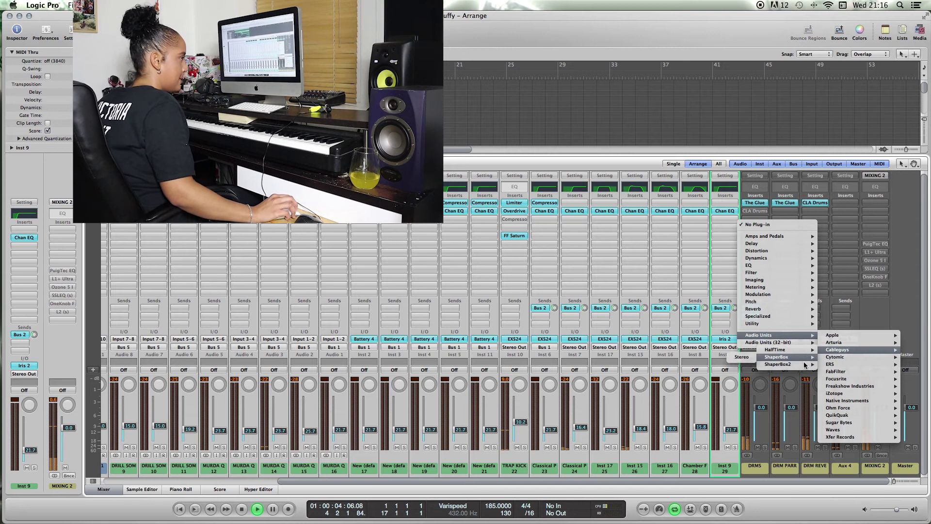
{"action": "mouse_move", "coordinate": [781, 364]}
{"action": "left_click", "coordinate": [747, 364]}
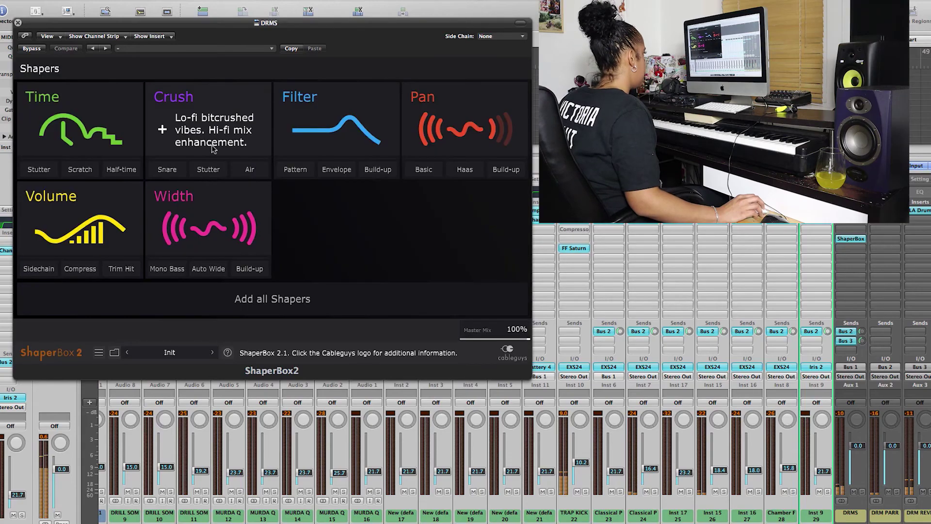
Add the Time shaper in ShaperBox2, apply the Pitch wave preset, and close the plug-in.
{"action": "left_click", "coordinate": [89, 121]}
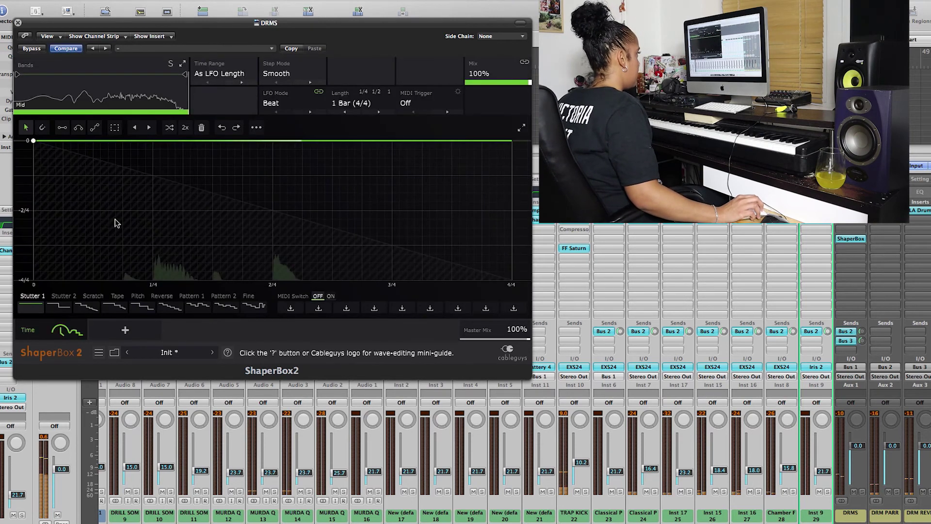
{"action": "left_click", "coordinate": [138, 308]}
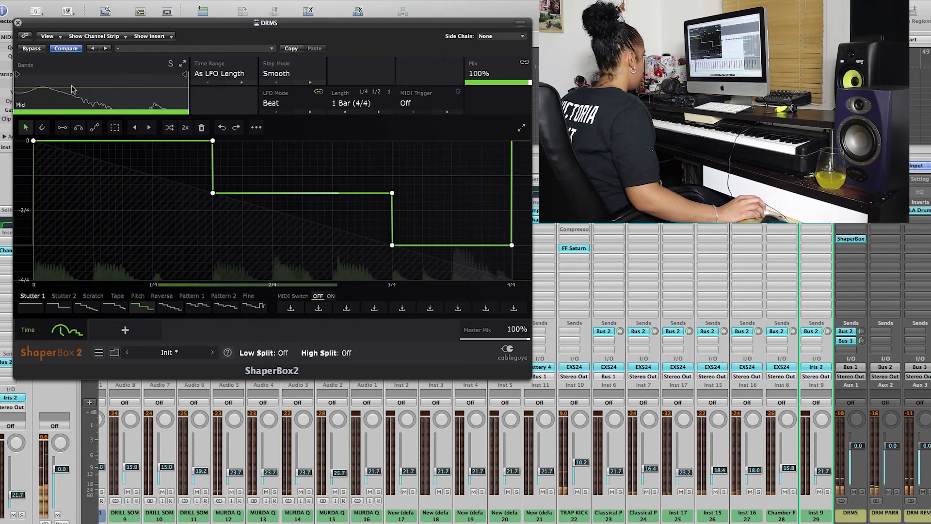
{"action": "left_click", "coordinate": [17, 23]}
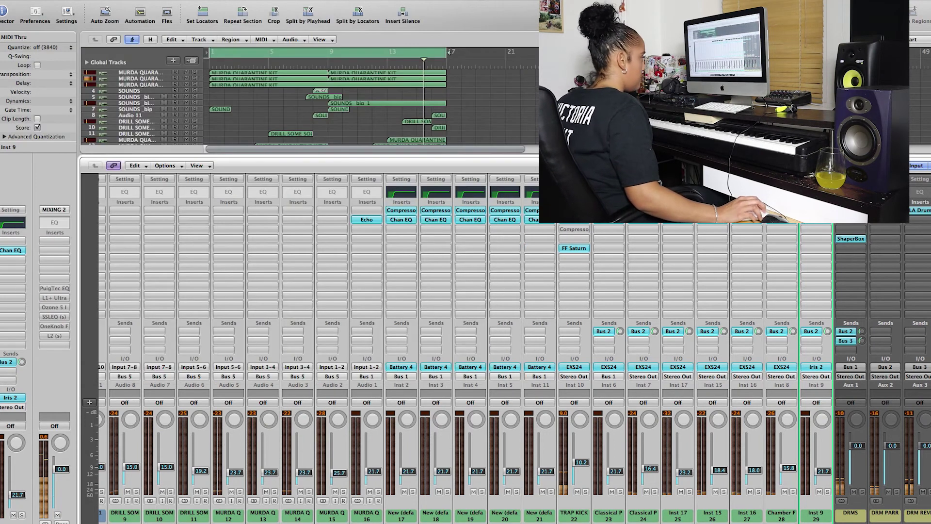
Set the automation mode of the DRMS channel to Touch.
{"action": "left_click", "coordinate": [860, 507]}
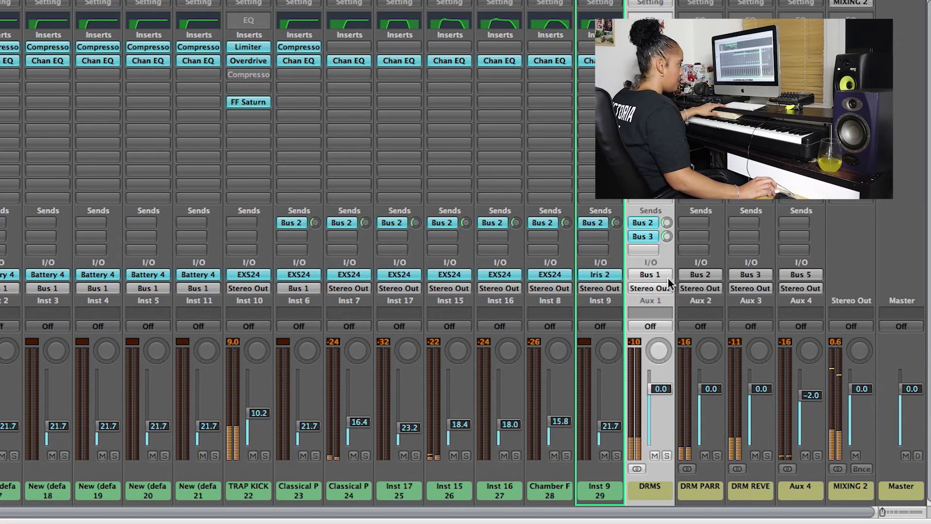
{"action": "left_click", "coordinate": [650, 326]}
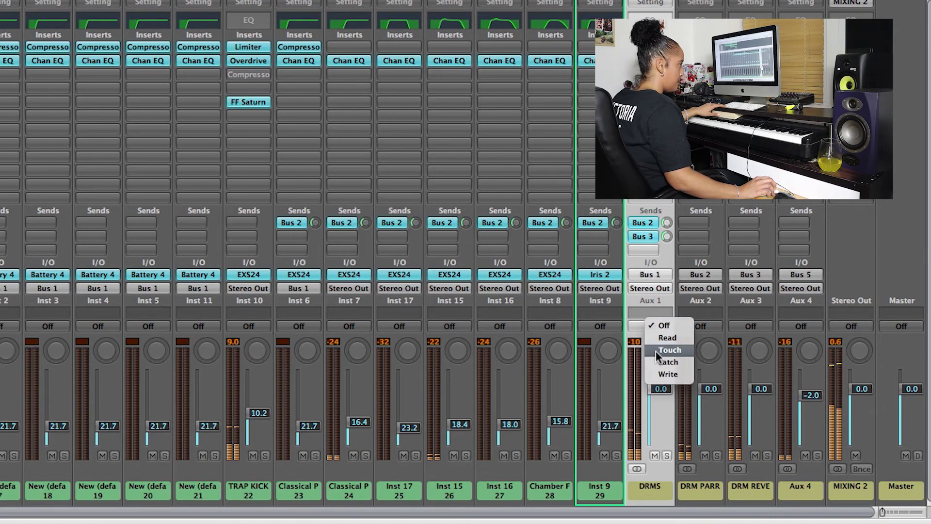
{"action": "left_click", "coordinate": [670, 351]}
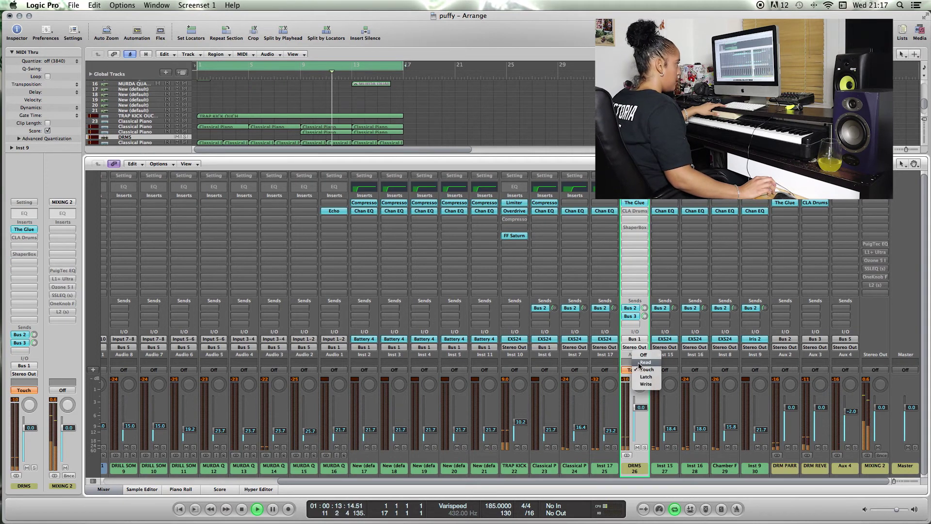
Switch the DRMS automation to Read and display its Insert #4 Bypass lane in an enlarged arrangement area.
{"action": "left_click_drag", "start_coordinate": [591, 154], "coordinate": [584, 353]}
{"action": "key", "text": "a"}
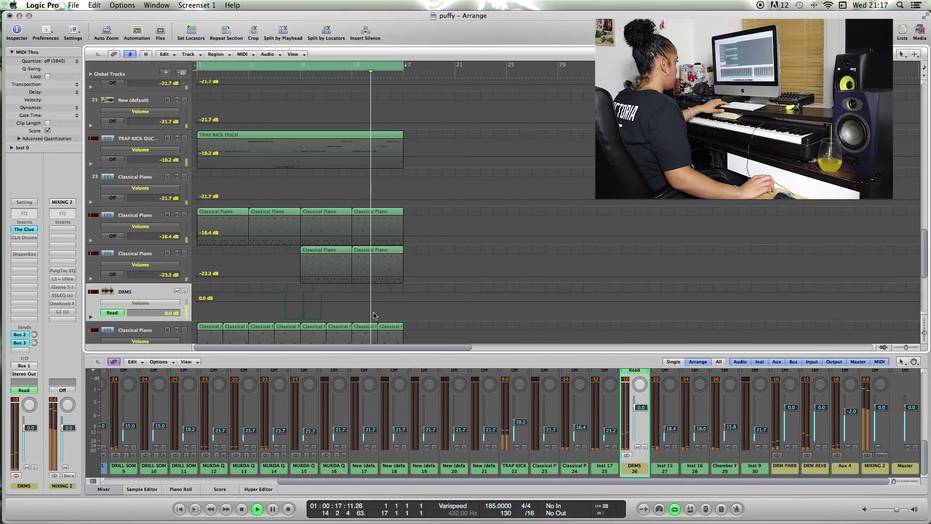
{"action": "left_click", "coordinate": [153, 304]}
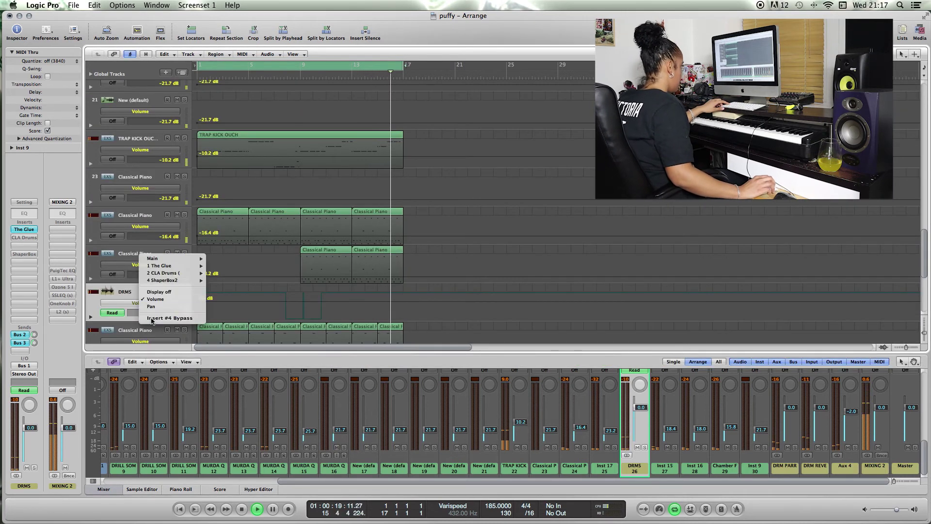
{"action": "left_click", "coordinate": [173, 320]}
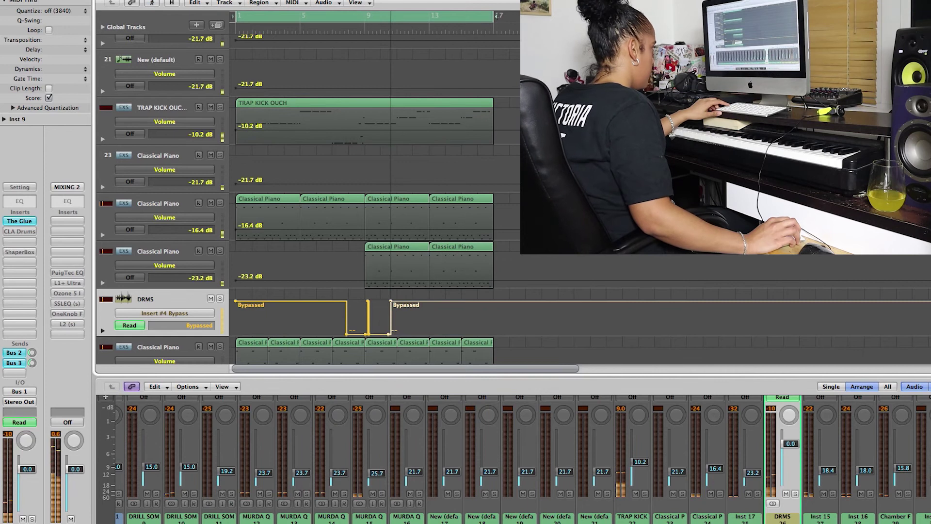
Adjust the DRMS Insert #4 Bypass automation to un-bypass the plug-in only from about bar 7 to bar 9, and hide the automation lanes.
{"action": "left_click_drag", "start_coordinate": [324, 297], "coordinate": [301, 295]}
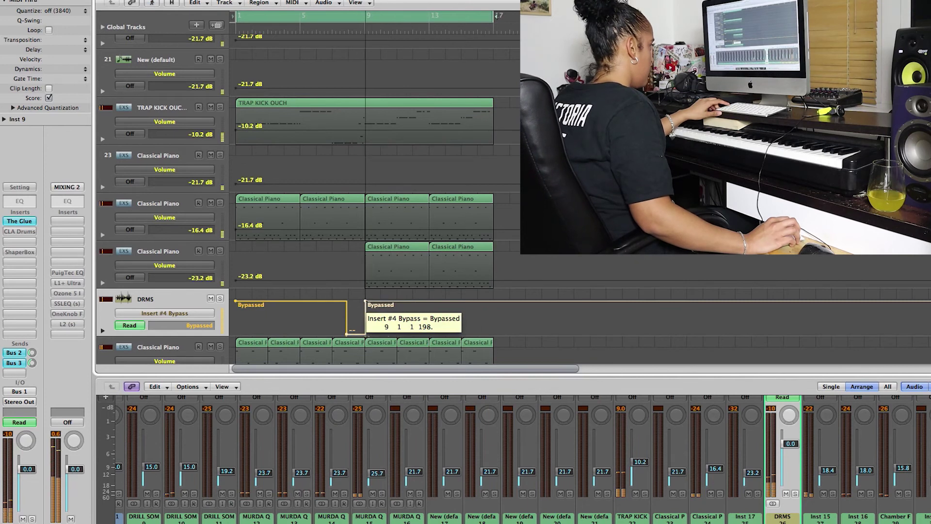
{"action": "mouse_move", "coordinate": [347, 334]}
{"action": "left_mouse_down"}
{"action": "mouse_move", "coordinate": [264, 334]}
{"action": "mouse_move", "coordinate": [332, 334]}
{"action": "left_mouse_up"}
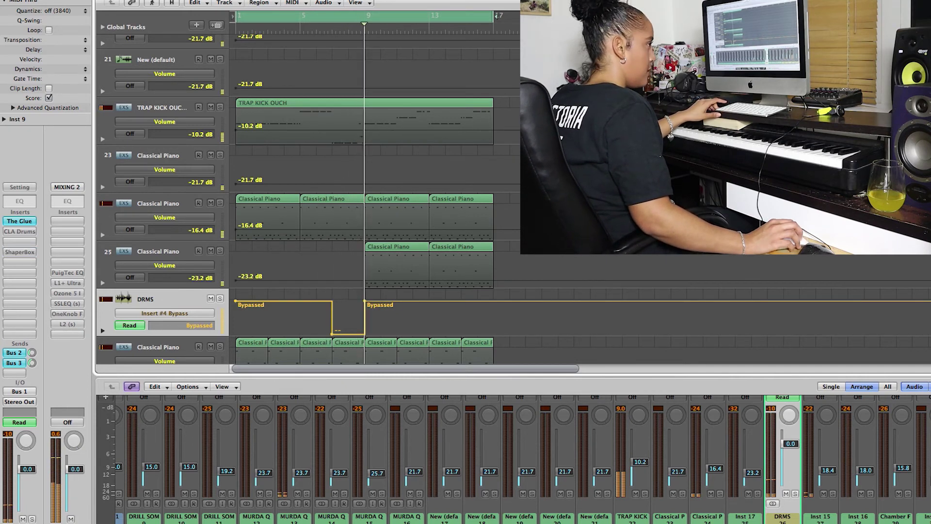
{"action": "key", "text": "a"}
{"action": "left_click_drag", "start_coordinate": [924, 329], "coordinate": [924, 321]}
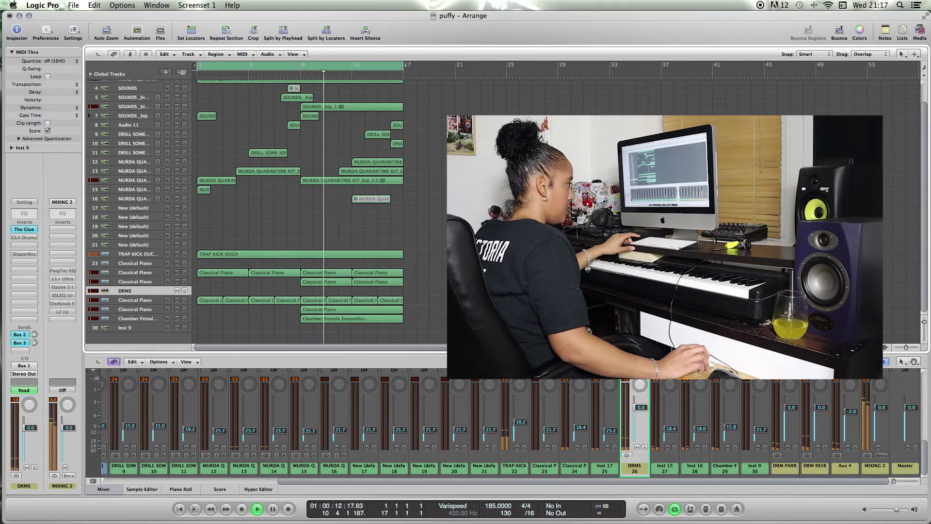
Move the DRMS track to the end of the track list, below Inst 9.
{"action": "left_click_drag", "start_coordinate": [775, 353], "coordinate": [775, 213]}
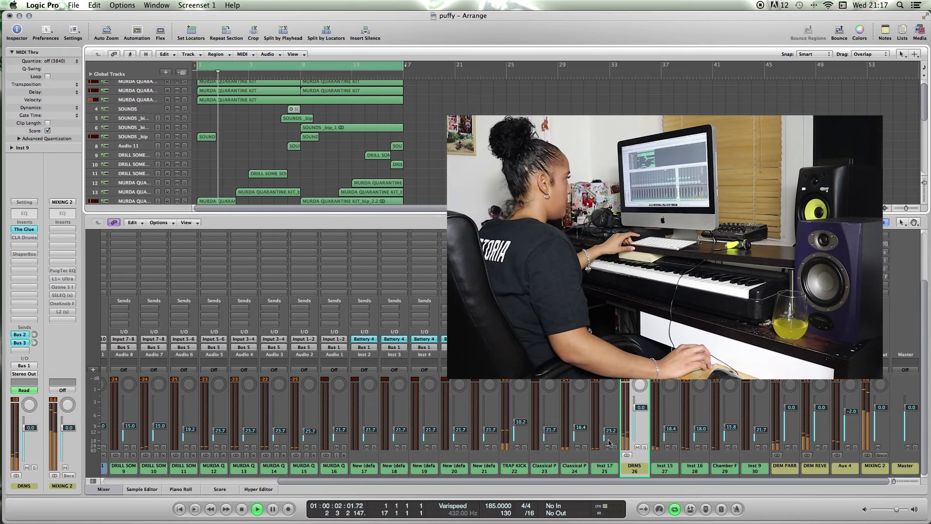
{"action": "left_click_drag", "start_coordinate": [208, 213], "coordinate": [211, 398]}
{"action": "left_click_drag", "start_coordinate": [104, 315], "coordinate": [105, 376]}
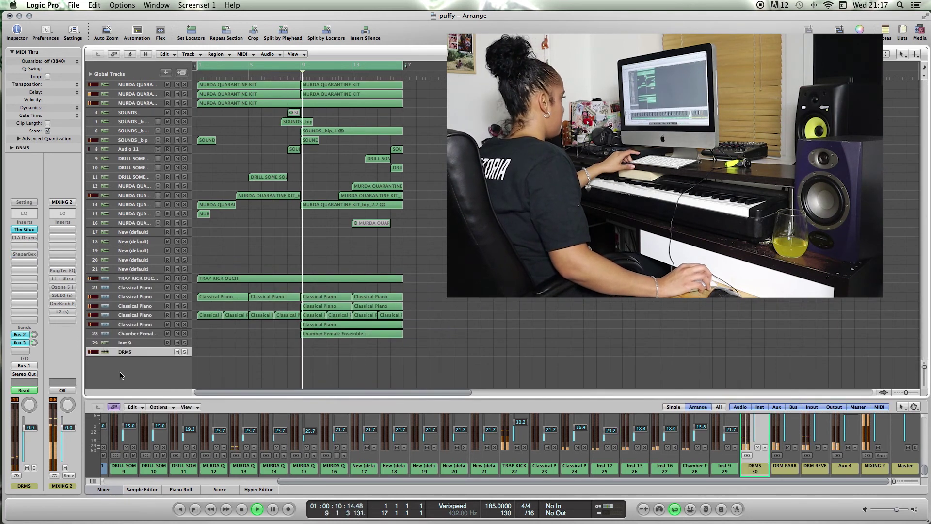
Enlarge the mixer to show the channel routing and select channels 23 to 29, from Classical Piano through Inst 9.
{"action": "left_click", "coordinate": [924, 366]}
{"action": "left_click_drag", "start_coordinate": [826, 399], "coordinate": [825, 242]}
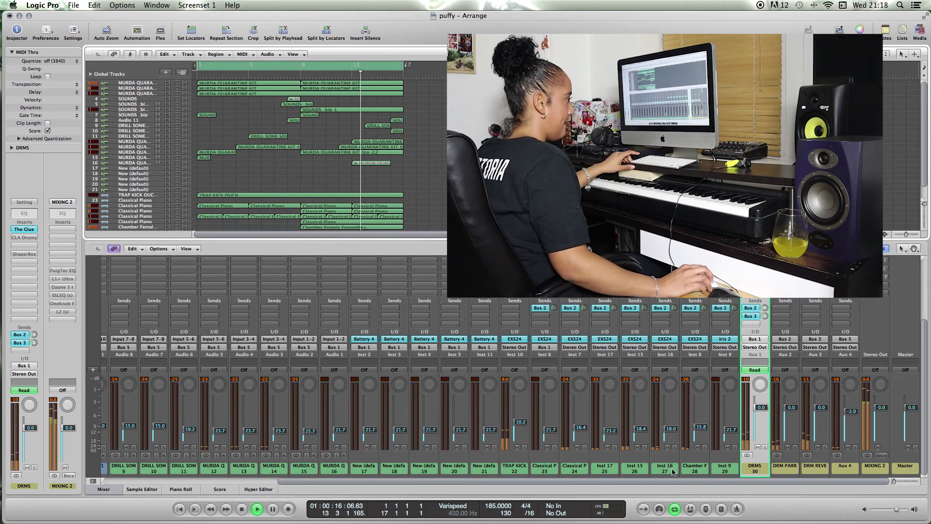
{"action": "left_click", "coordinate": [545, 469]}
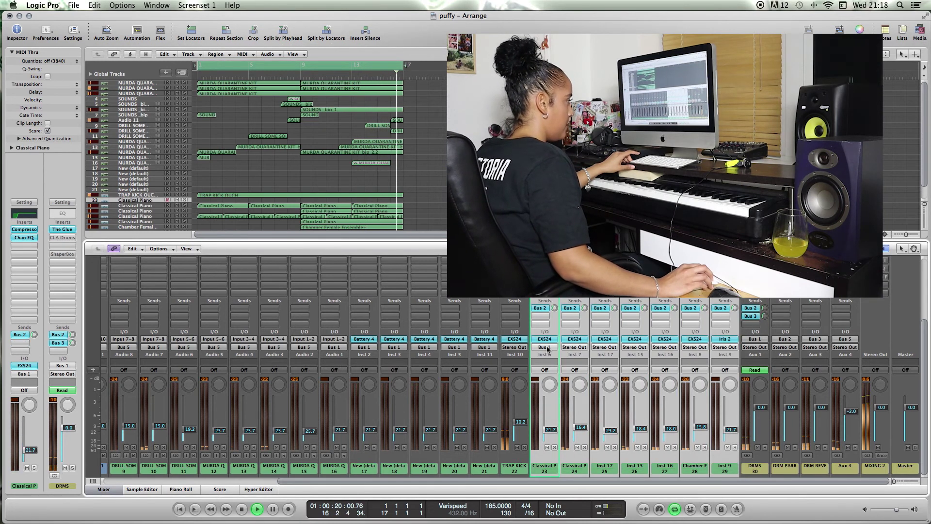